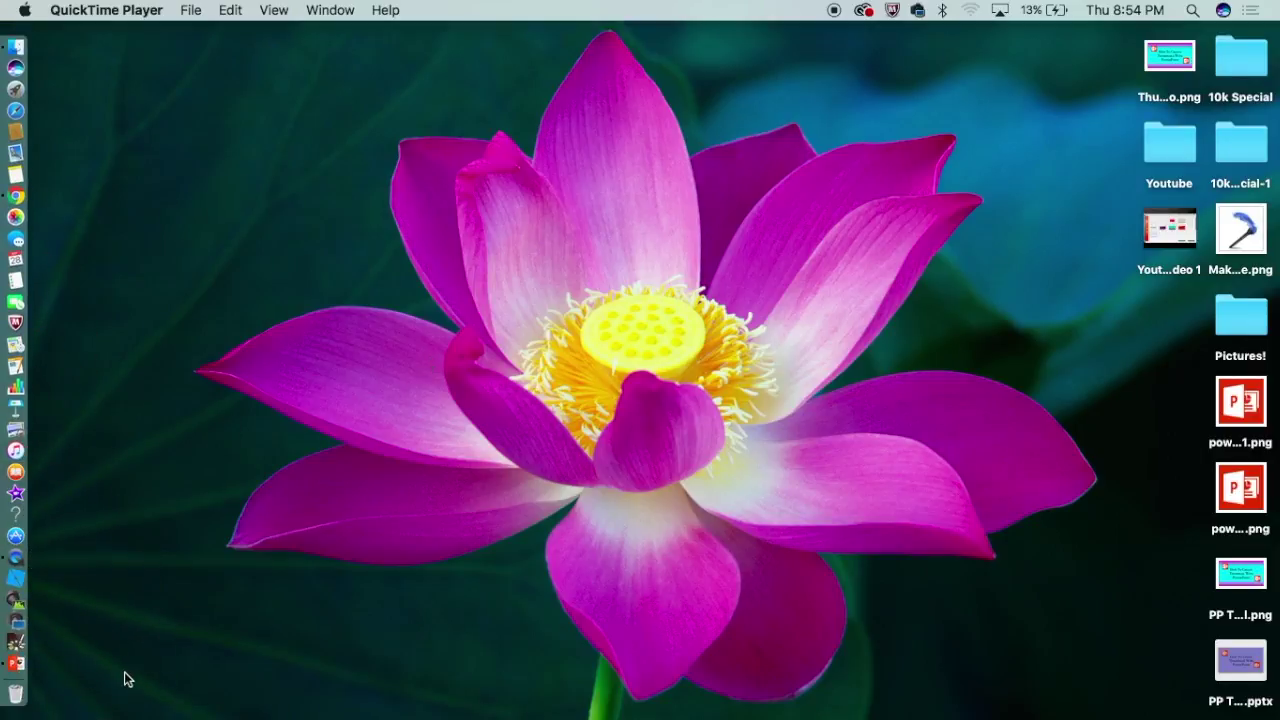
Launch PowerPoint, create a Blank Presentation from the template gallery, and make the window full screen.
click(15, 677)
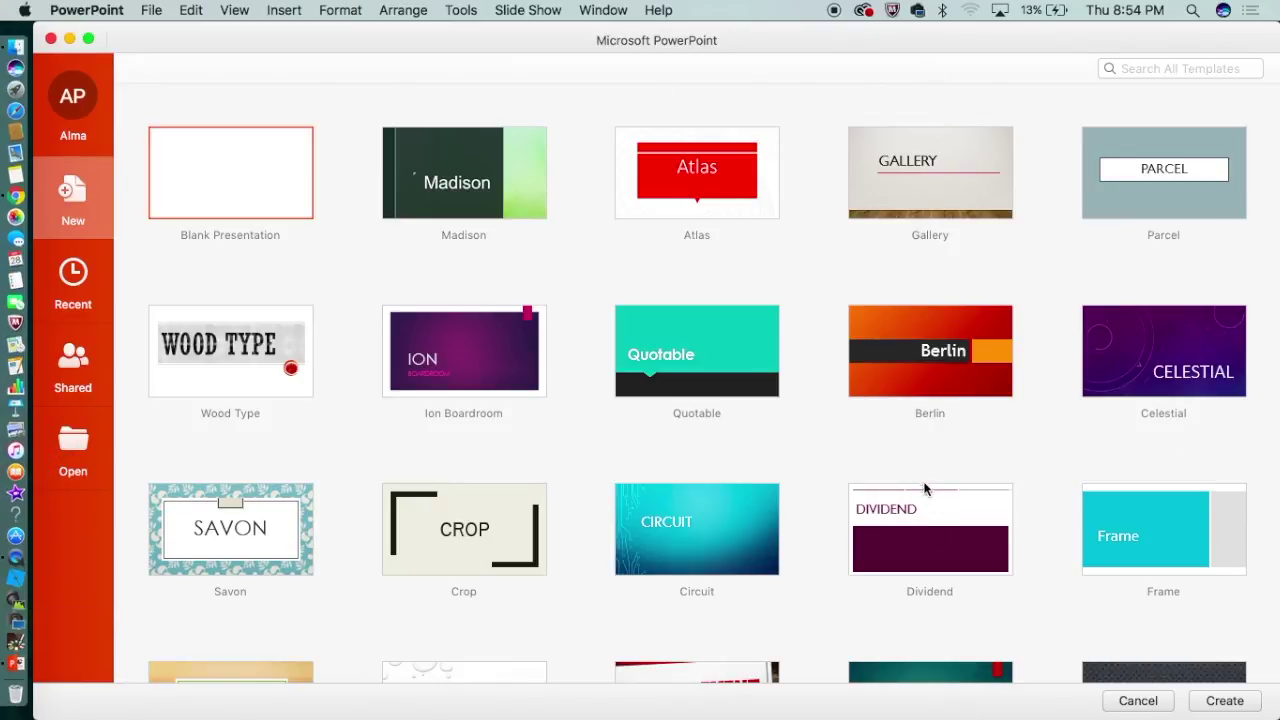
drag(1275, 284, 1277, 528)
scroll(1277, 528, up, 10)
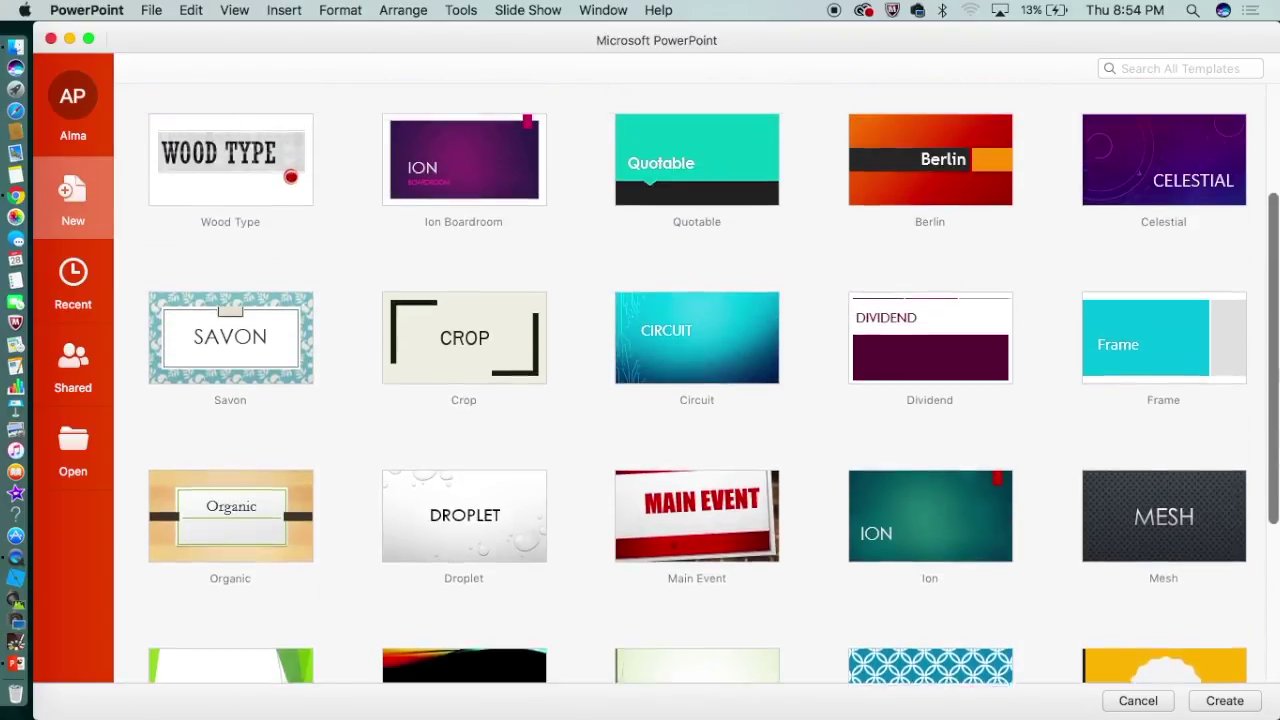
scroll(1277, 528, down, 10)
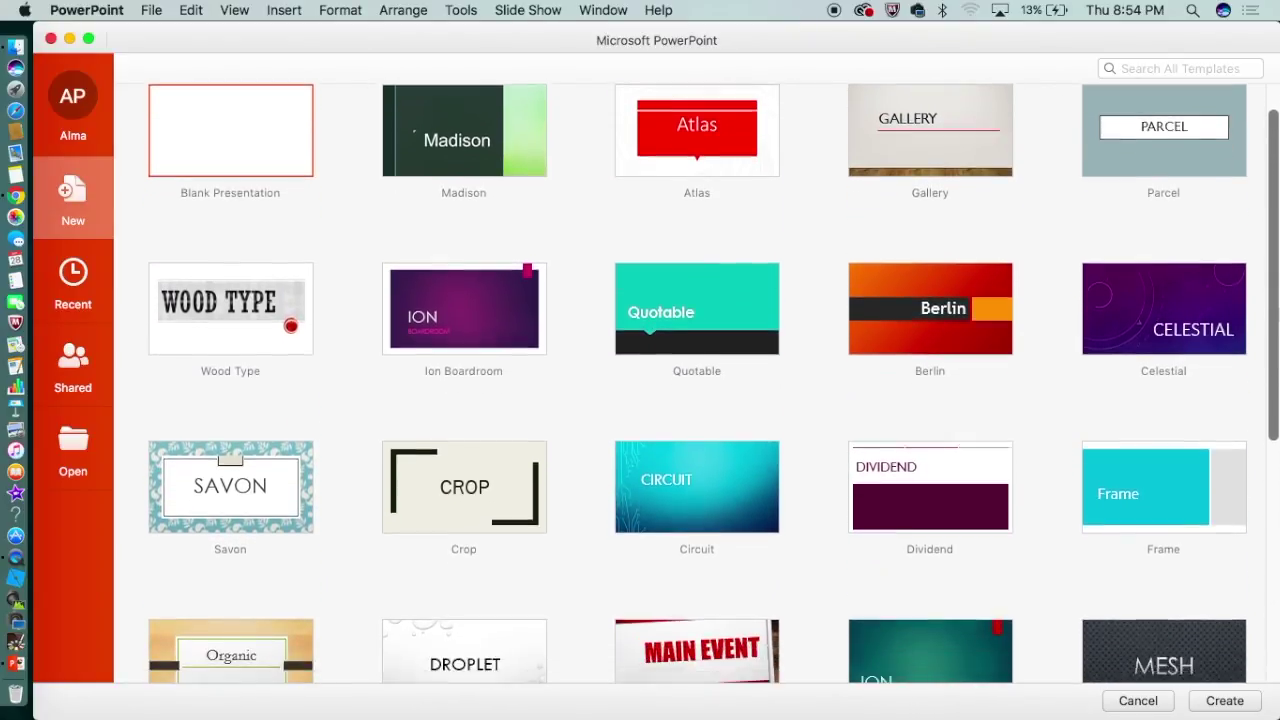
scroll(312, 166, up, 10)
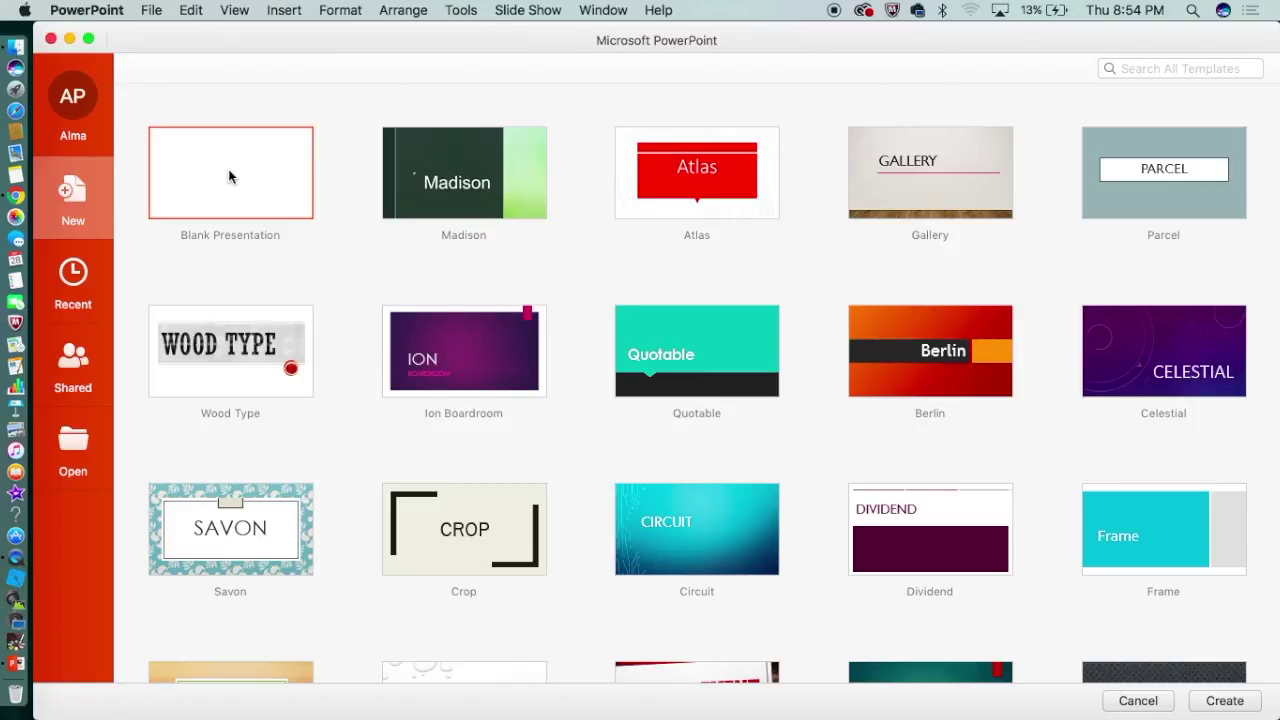
double_click(229, 177)
click(91, 99)
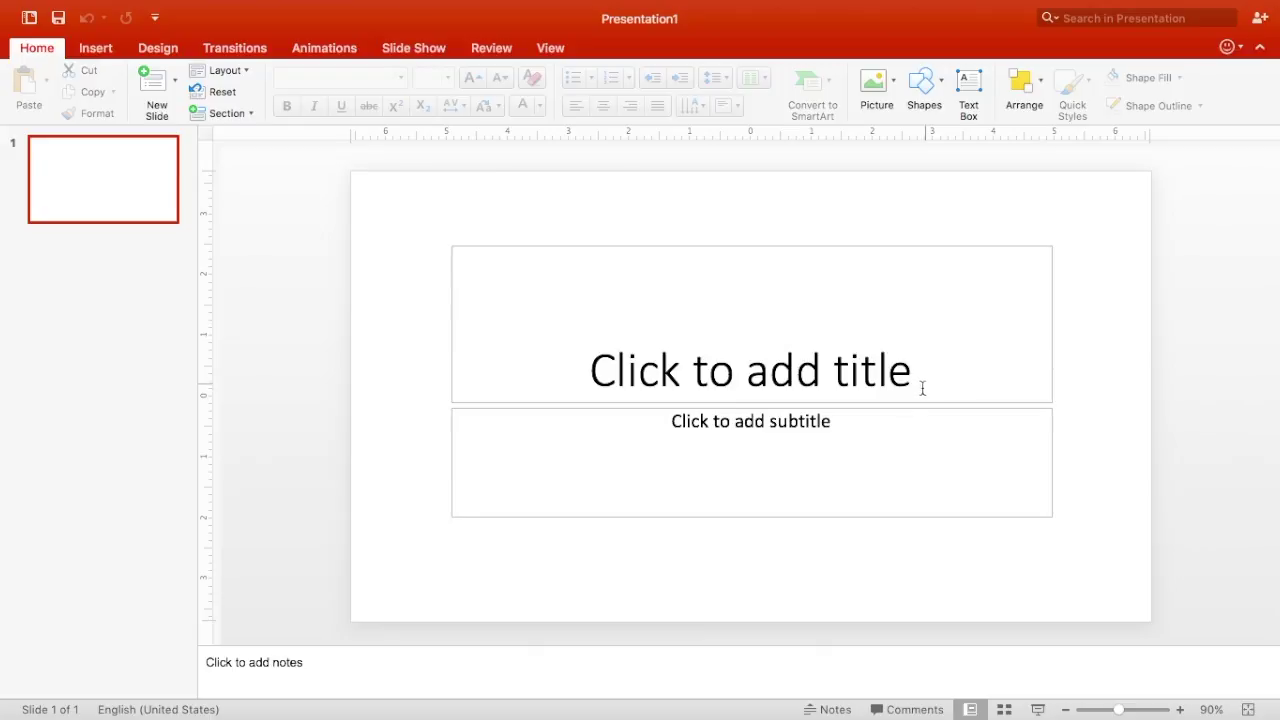
On the Design tab, keep the Widescreen (16:9) slide size and open Format Background.
click(887, 416)
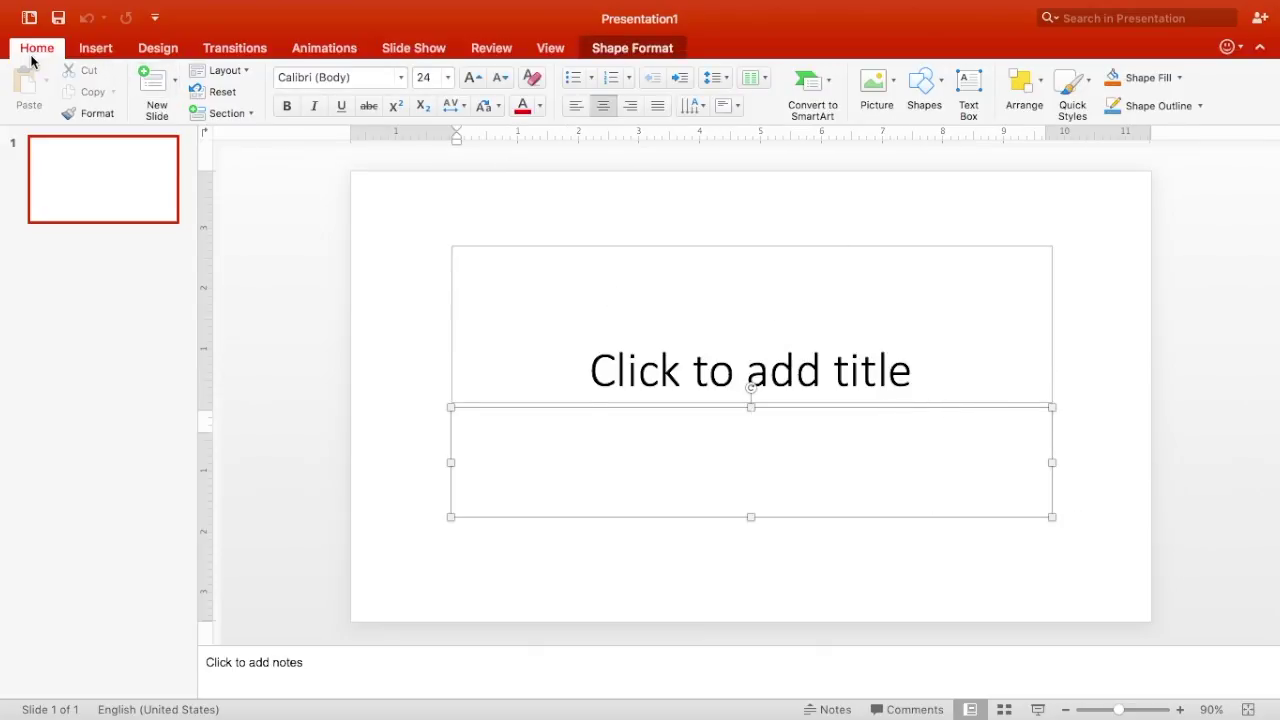
click(101, 52)
click(160, 48)
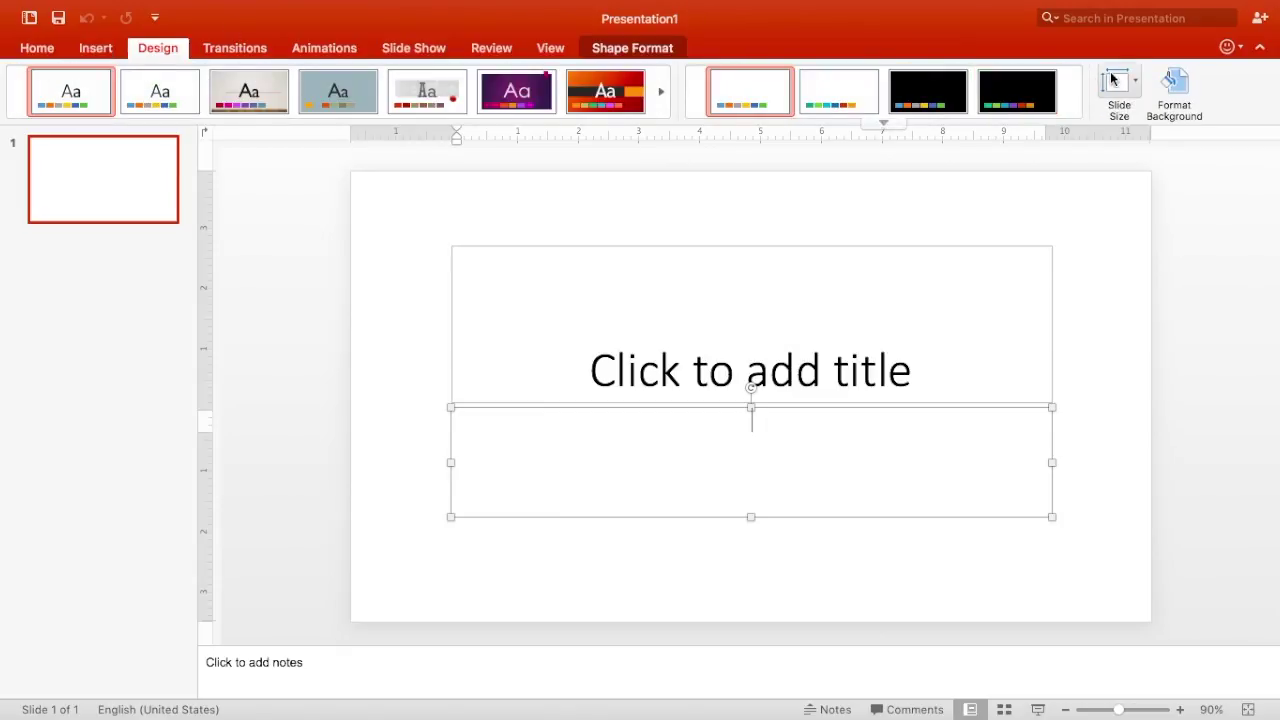
click(1137, 88)
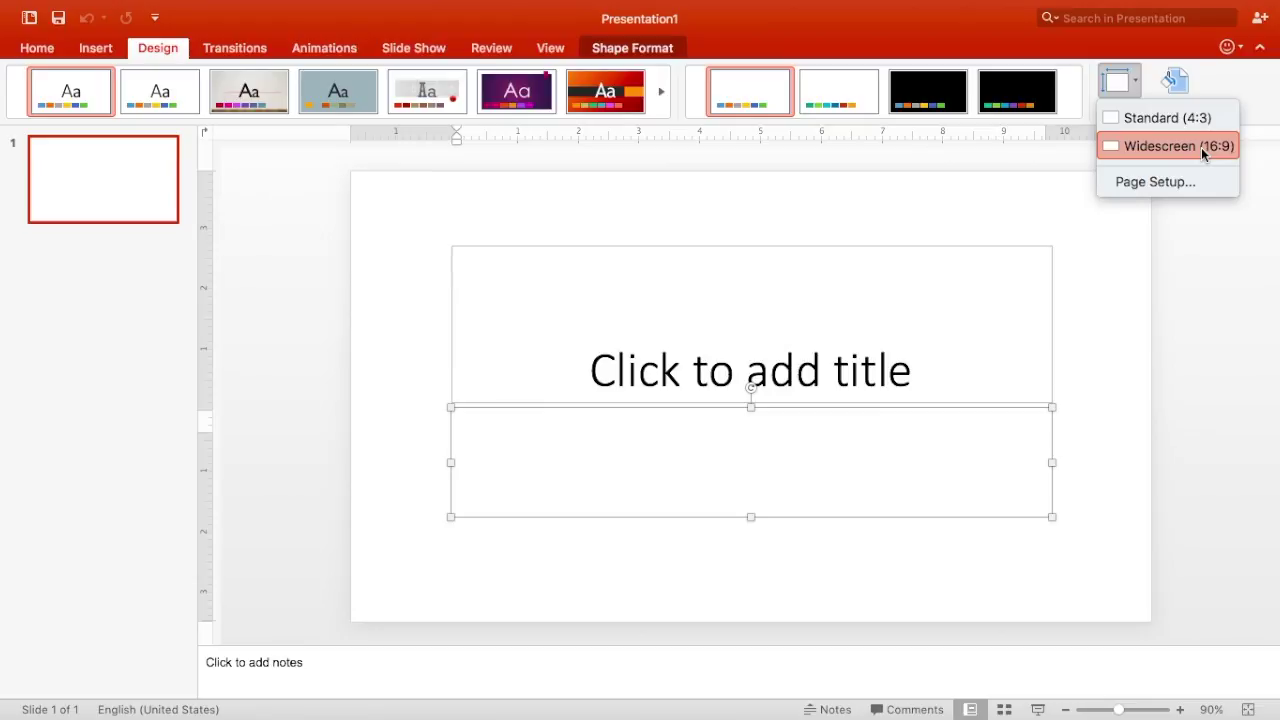
click(1218, 88)
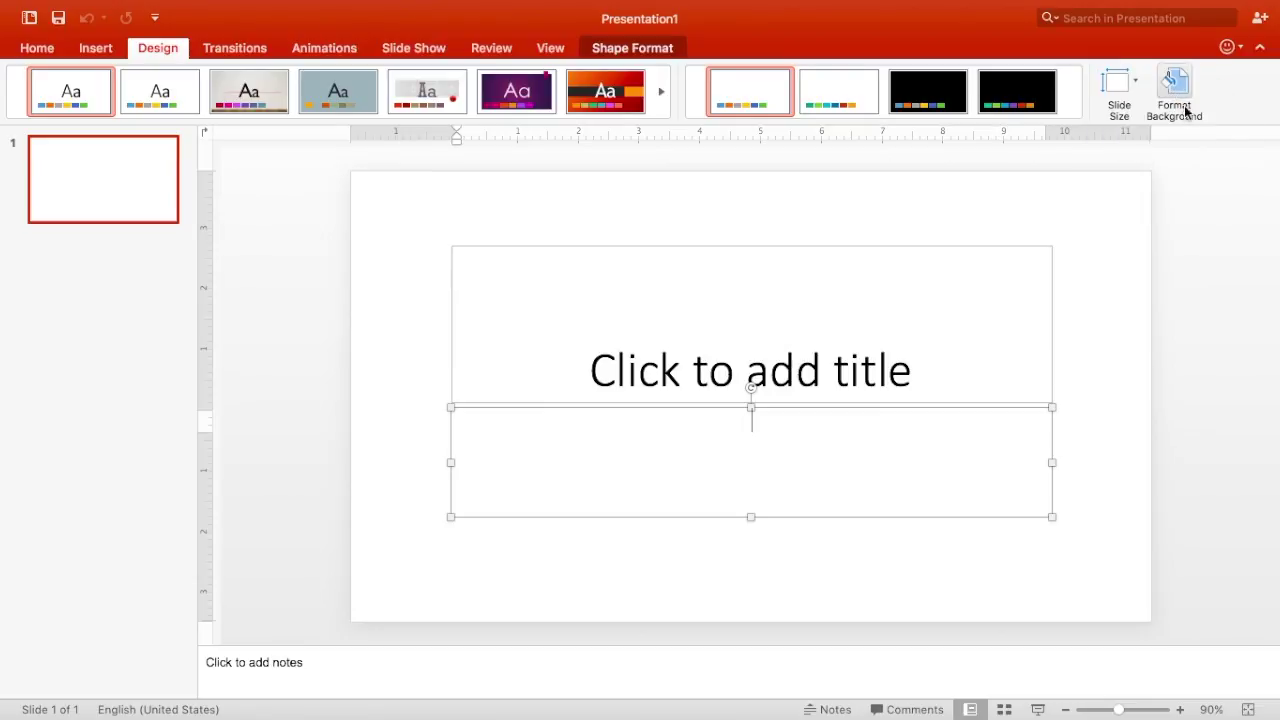
click(1178, 95)
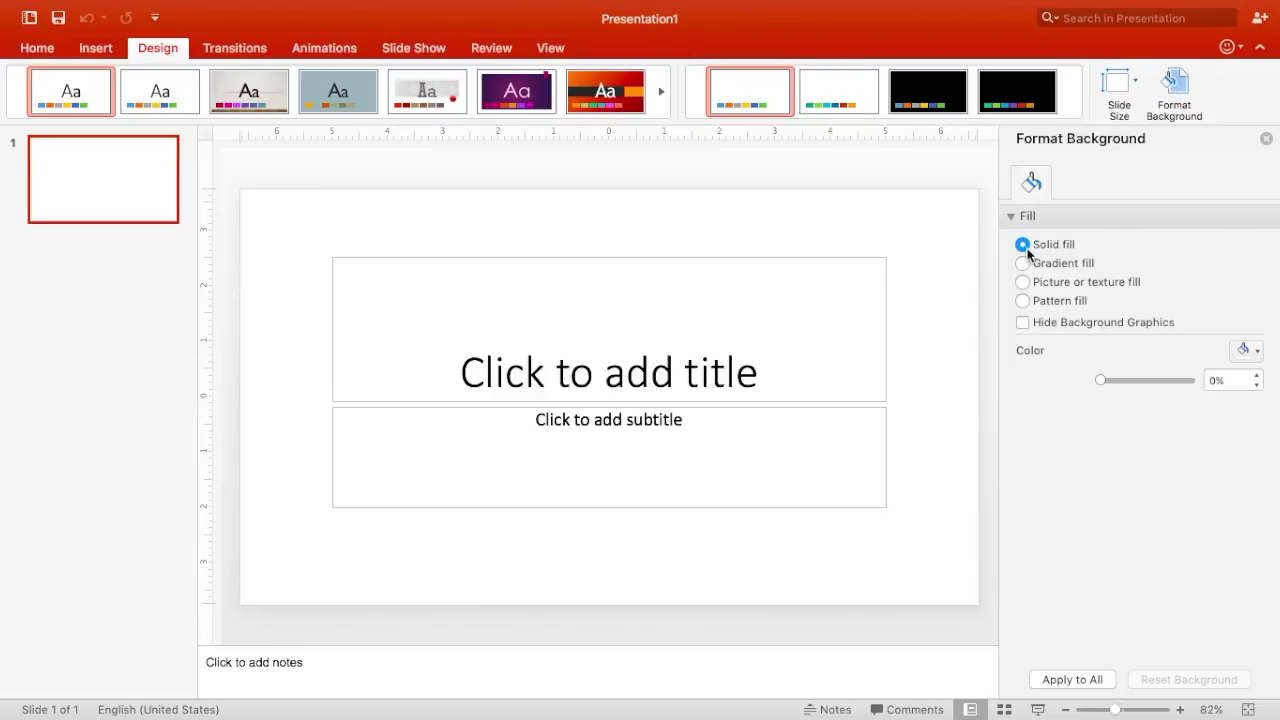
click(1250, 350)
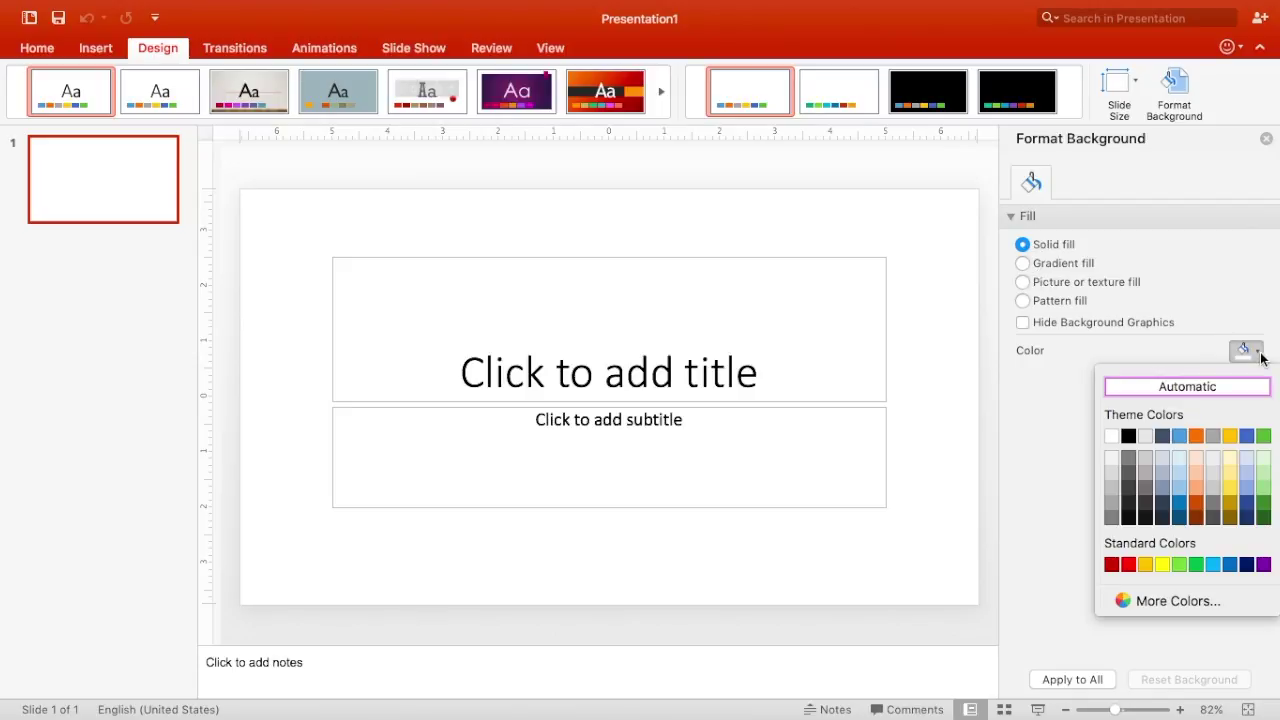
click(1196, 565)
click(1250, 351)
key(Escape)
click(1263, 570)
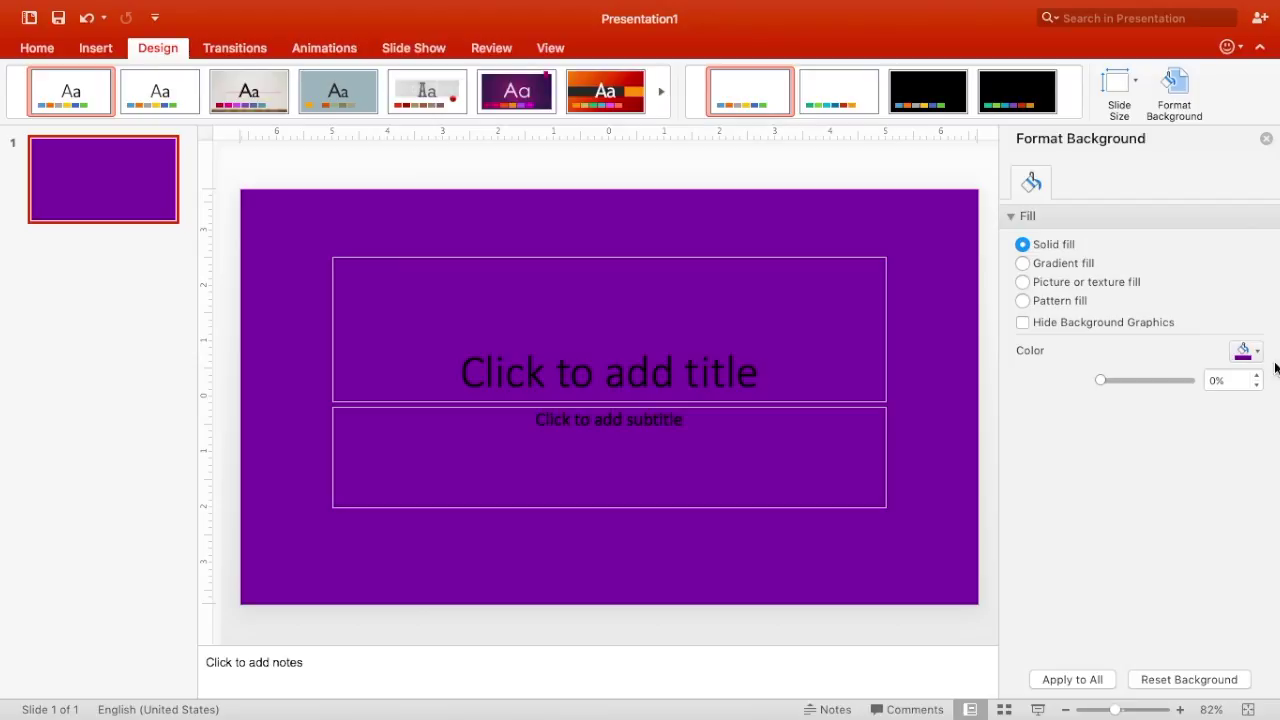
click(1022, 264)
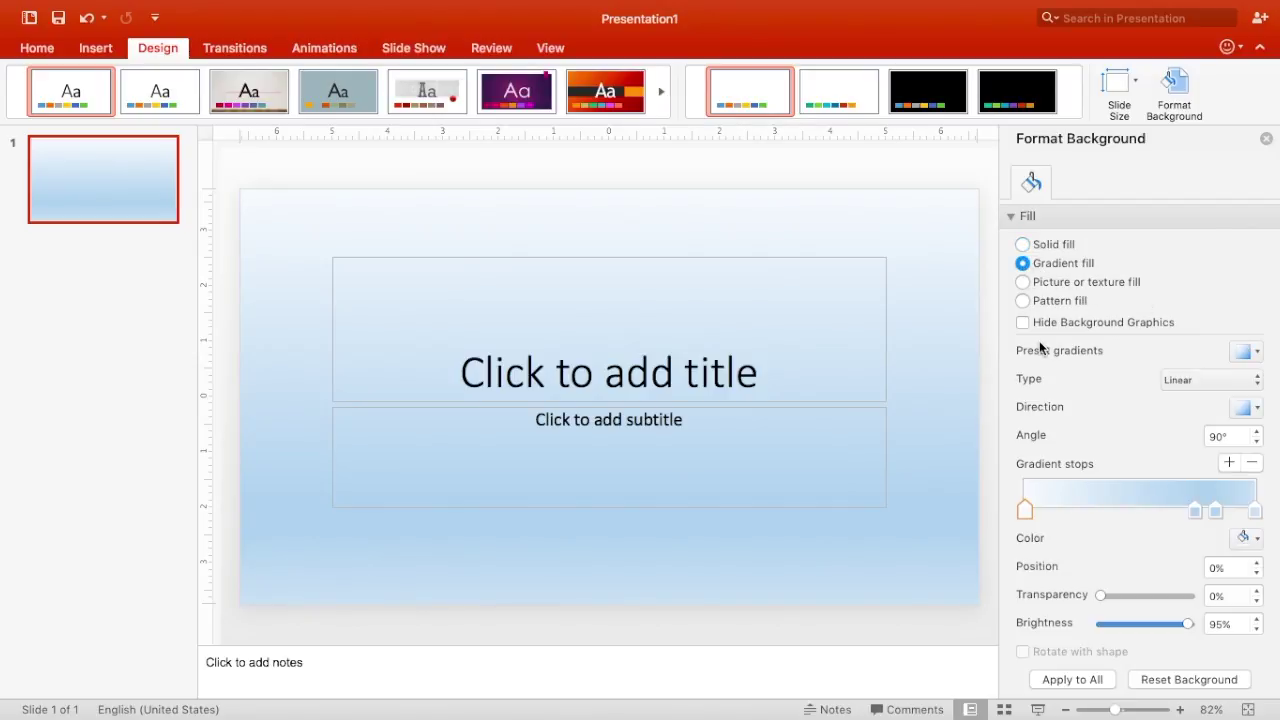
drag(1027, 516, 1000, 514)
click(1024, 282)
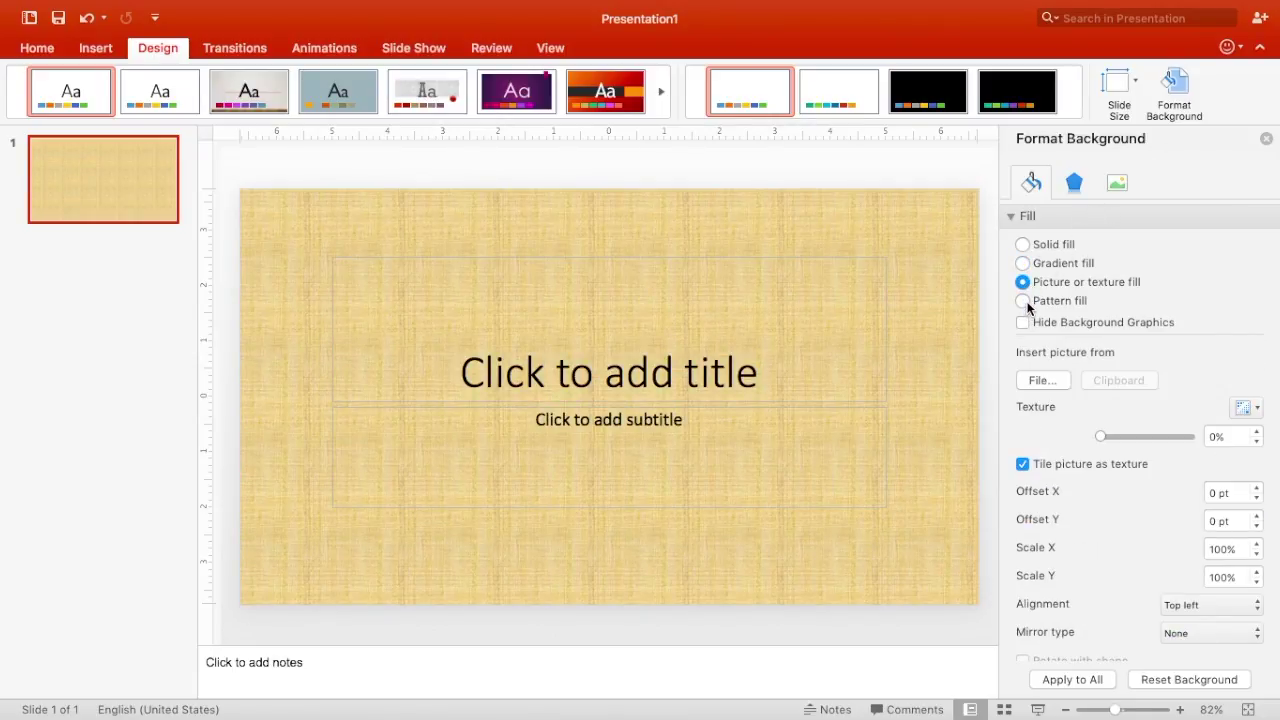
click(1252, 407)
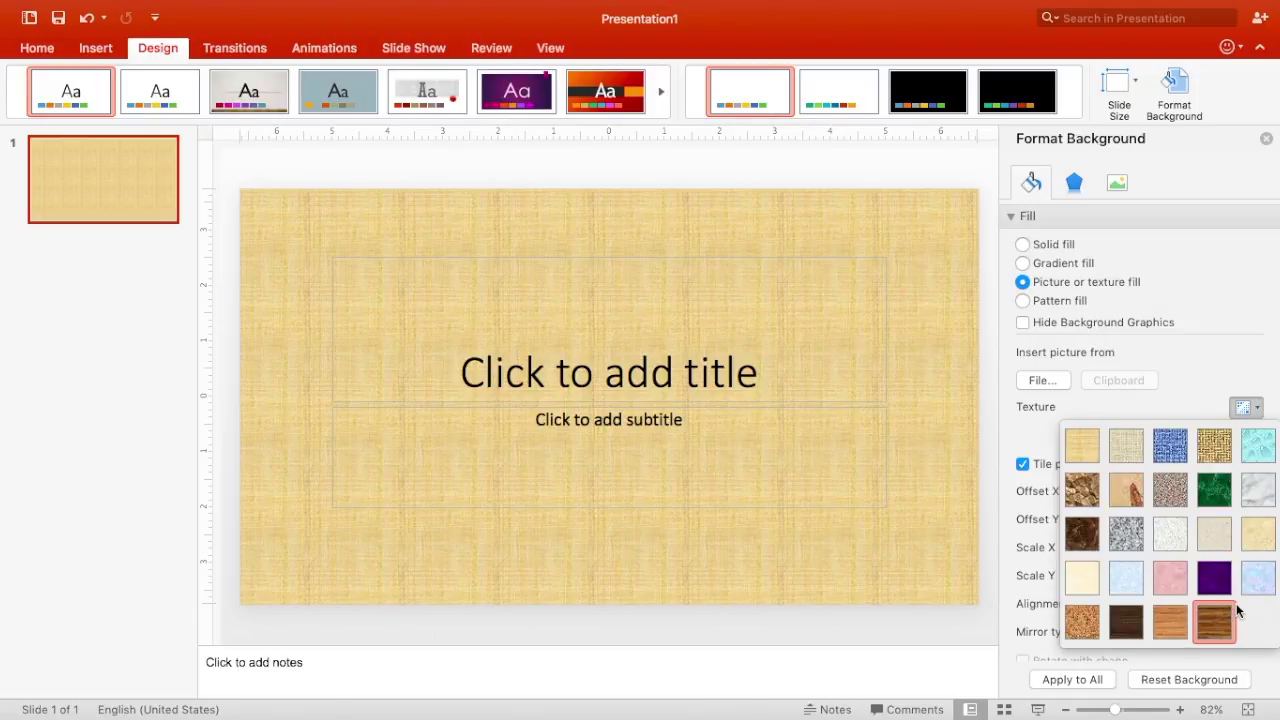
click(1226, 587)
click(1258, 407)
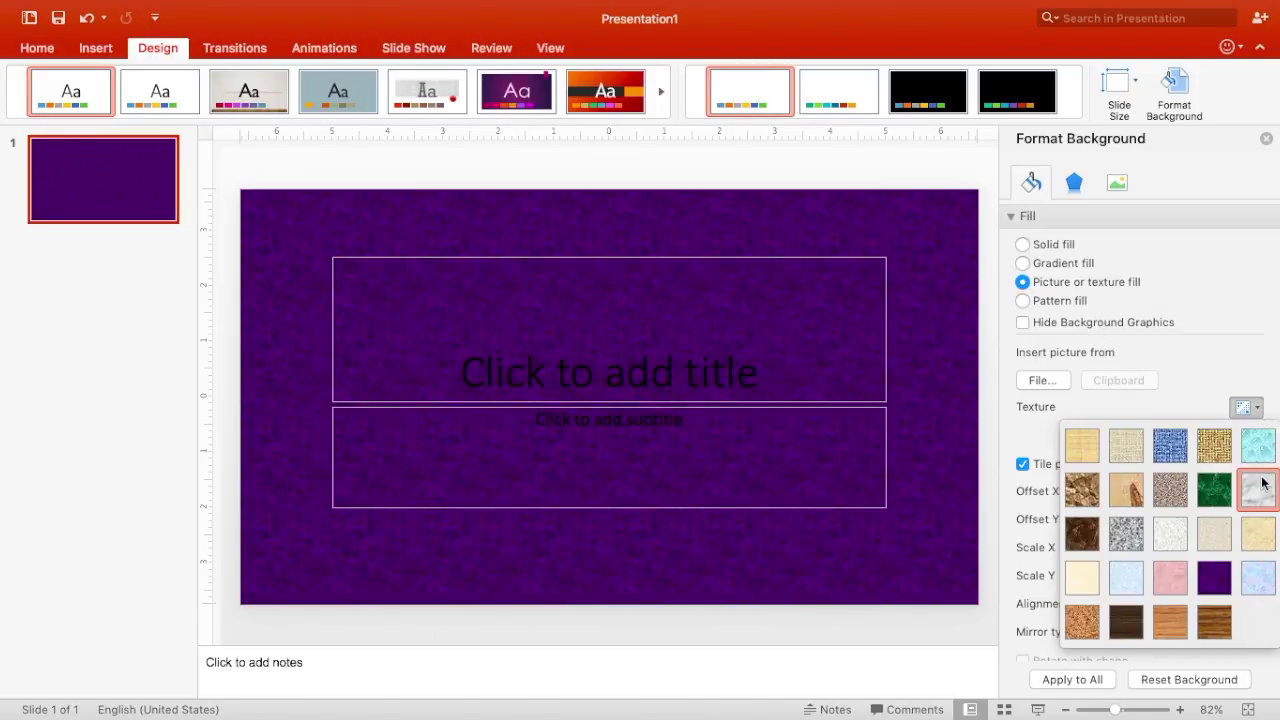
click(1258, 446)
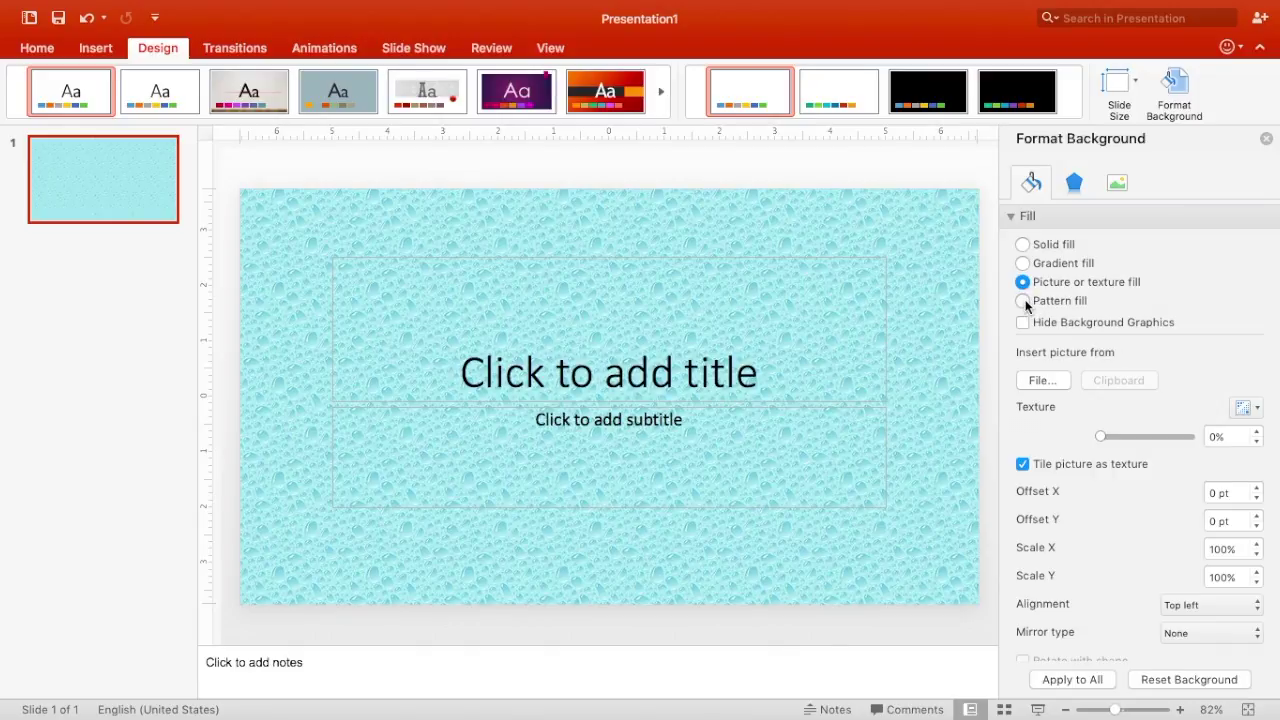
click(1023, 301)
click(1219, 494)
click(1219, 471)
click(1104, 471)
click(1256, 599)
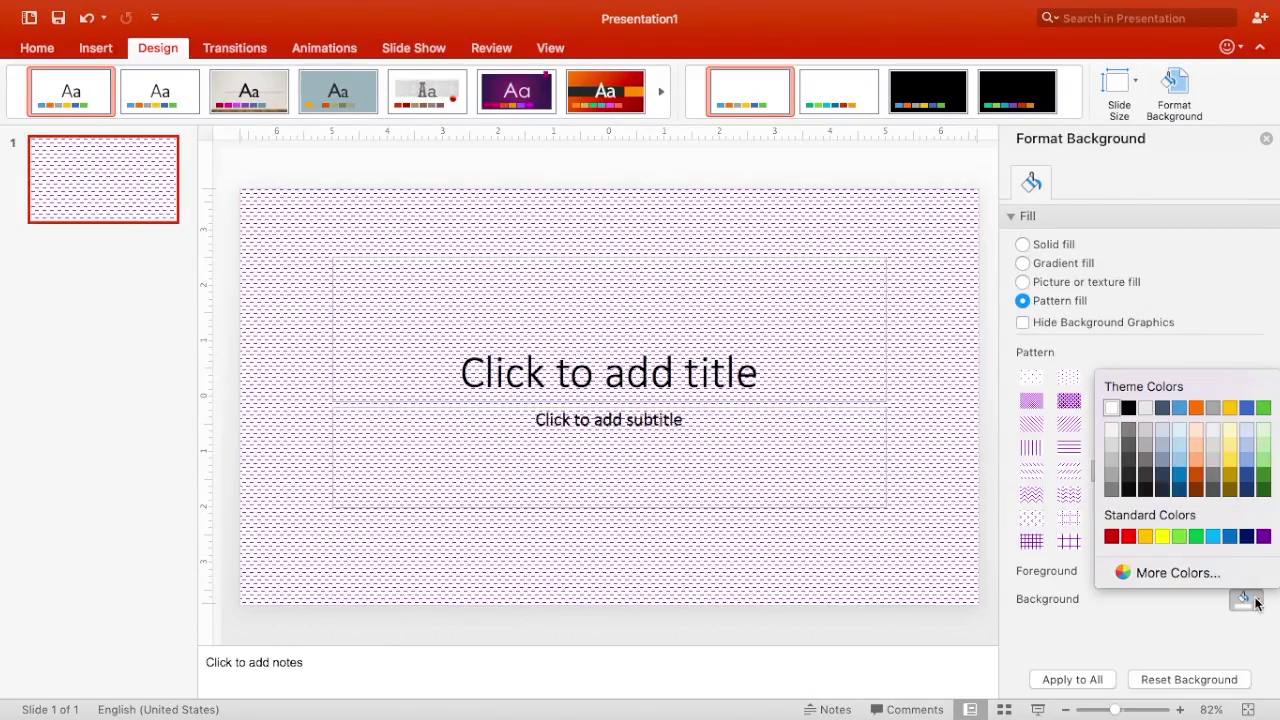
click(1212, 536)
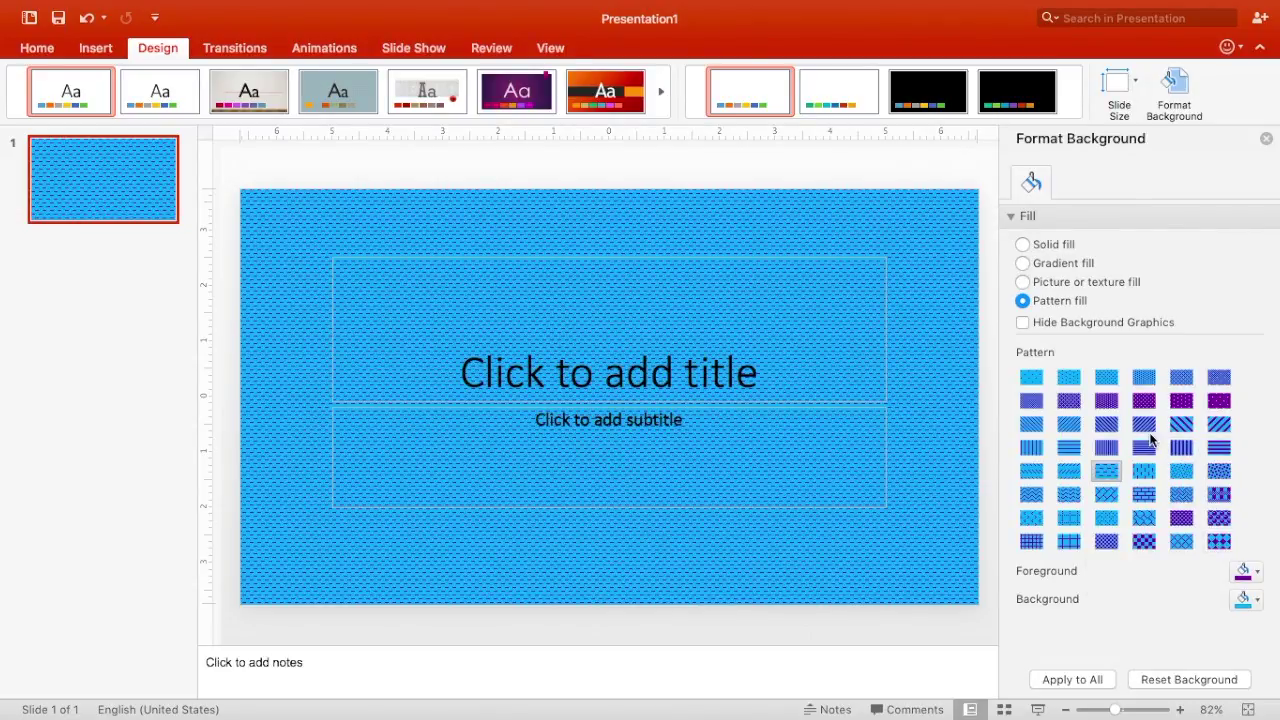
click(1144, 424)
click(1069, 400)
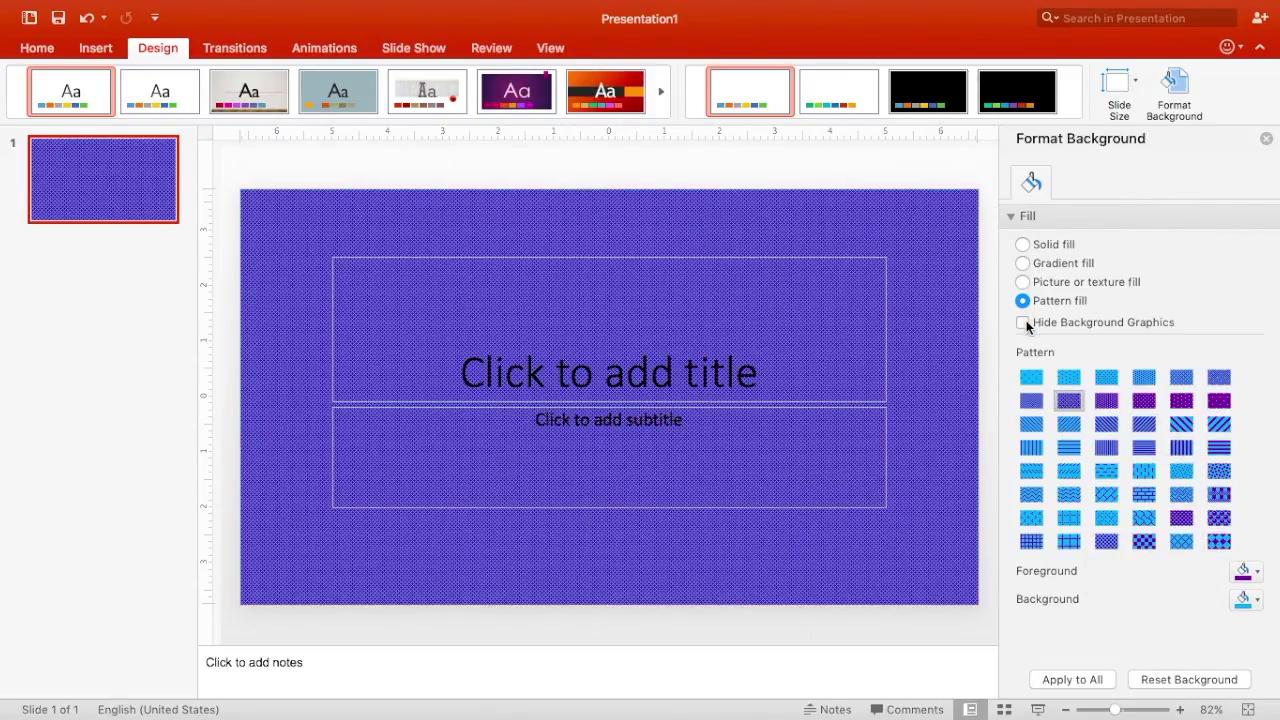
click(1023, 322)
click(1022, 244)
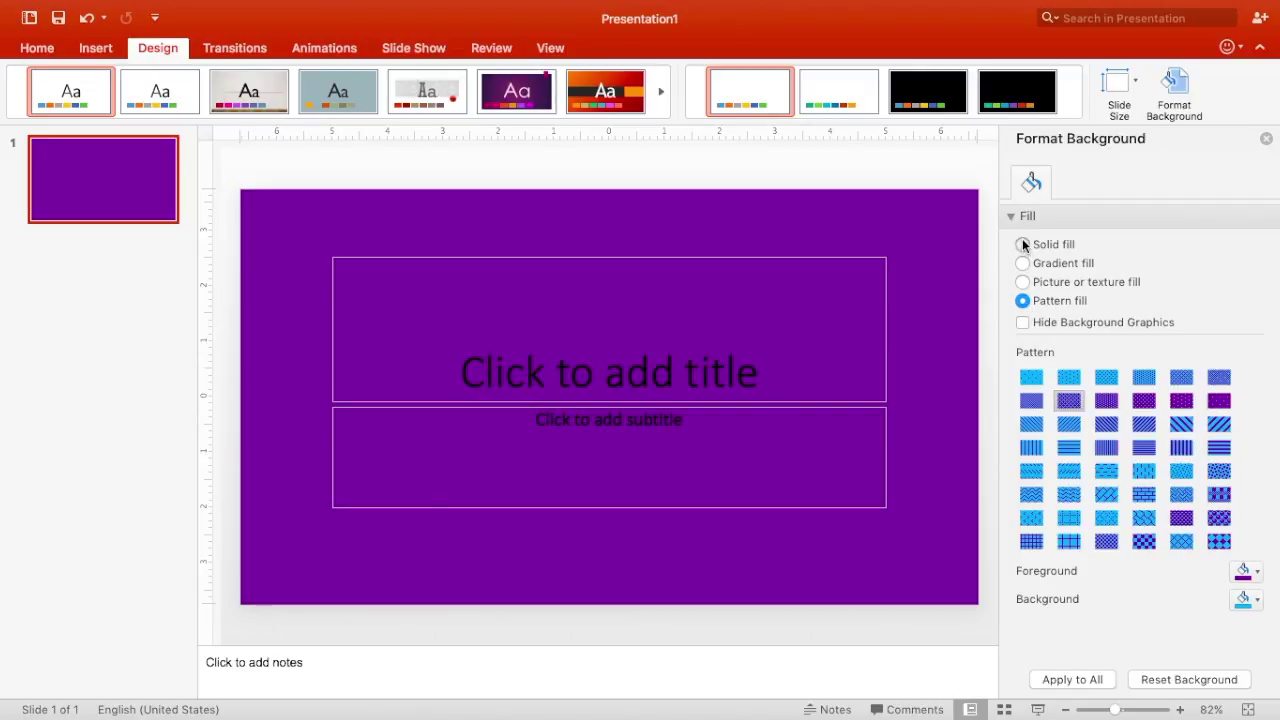
click(1245, 350)
click(1116, 436)
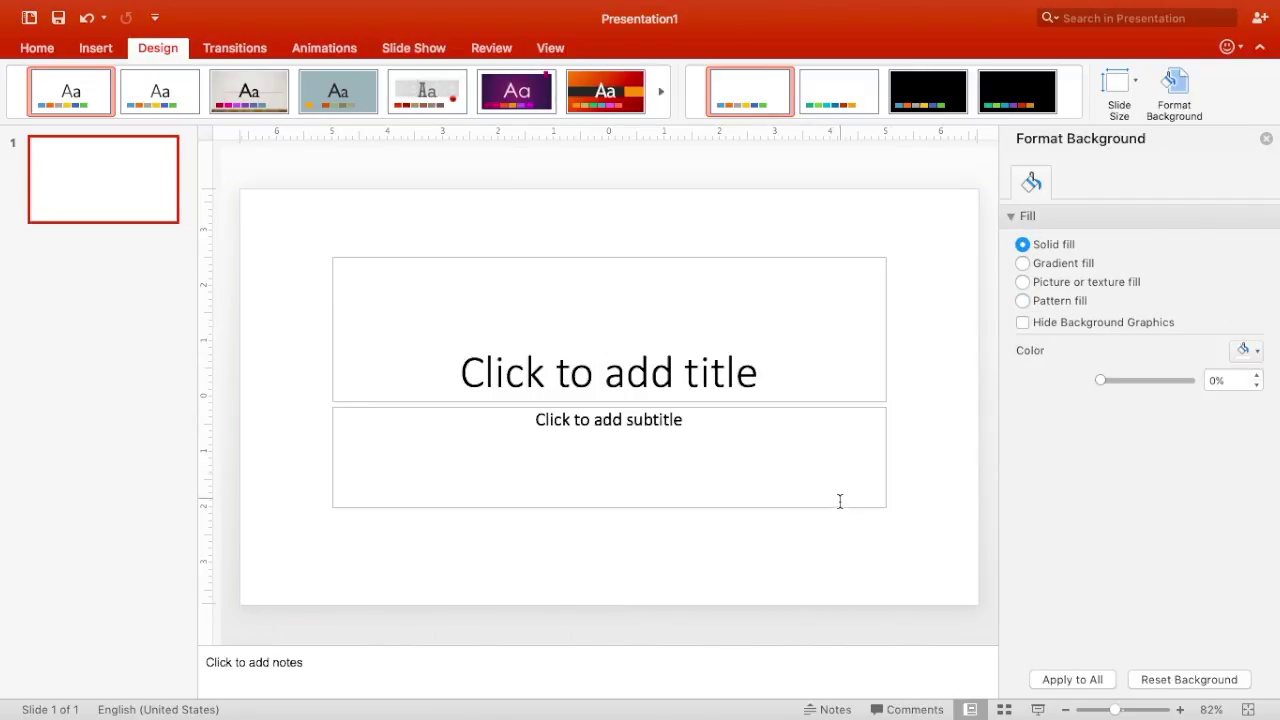
click(788, 435)
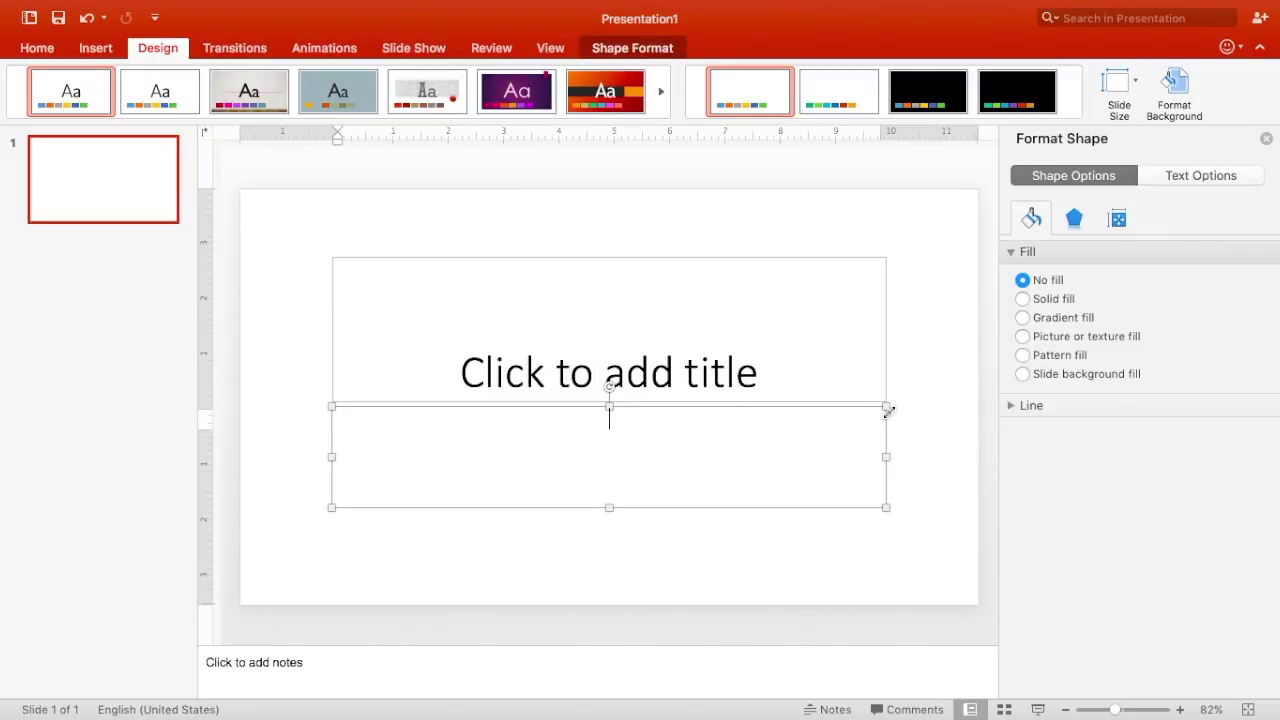
Delete the subtitle box, title the slide 'How To Create A Thumbnail with PowerPoint', and move it lower.
click(888, 410)
key(Delete)
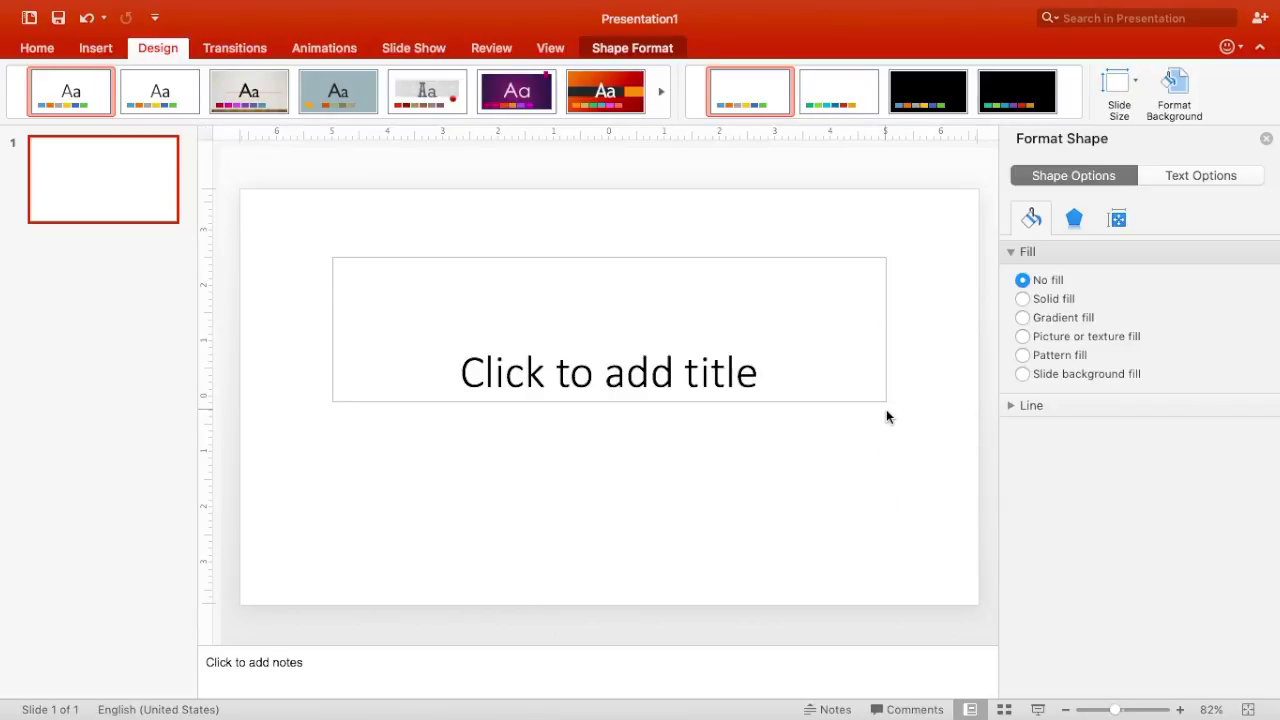
click(783, 381)
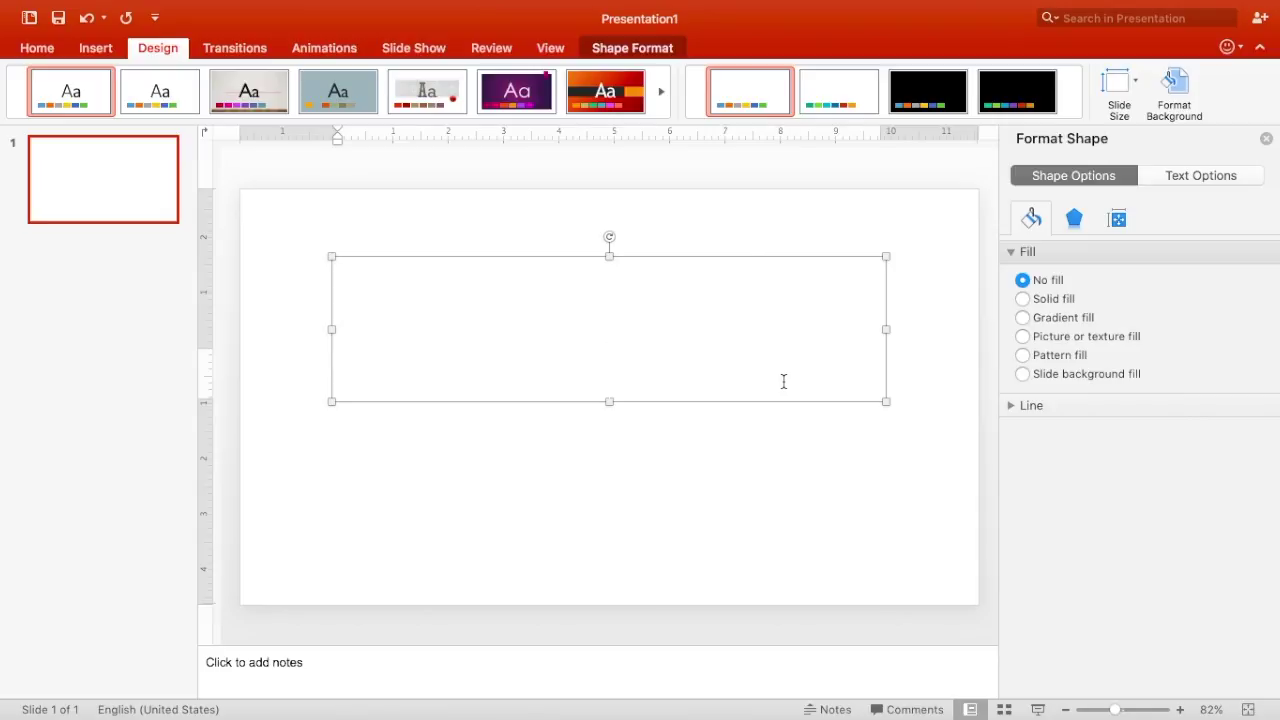
text(Ho)
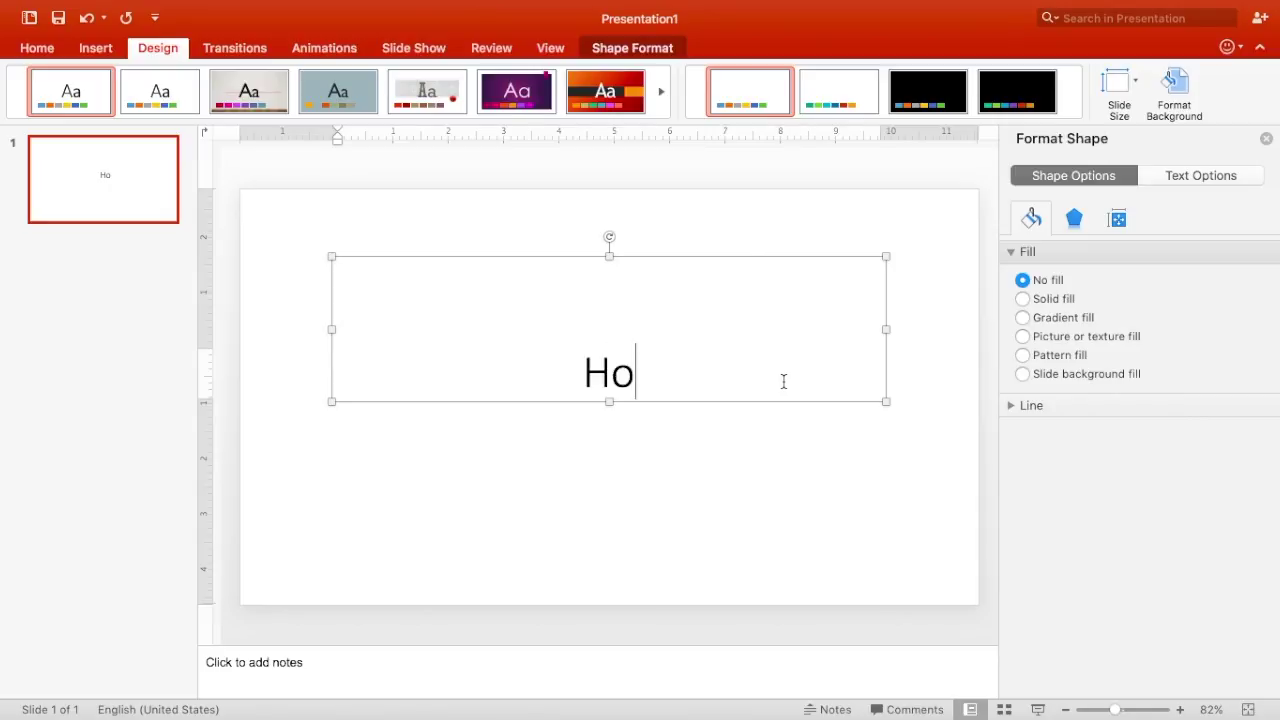
text(w To C)
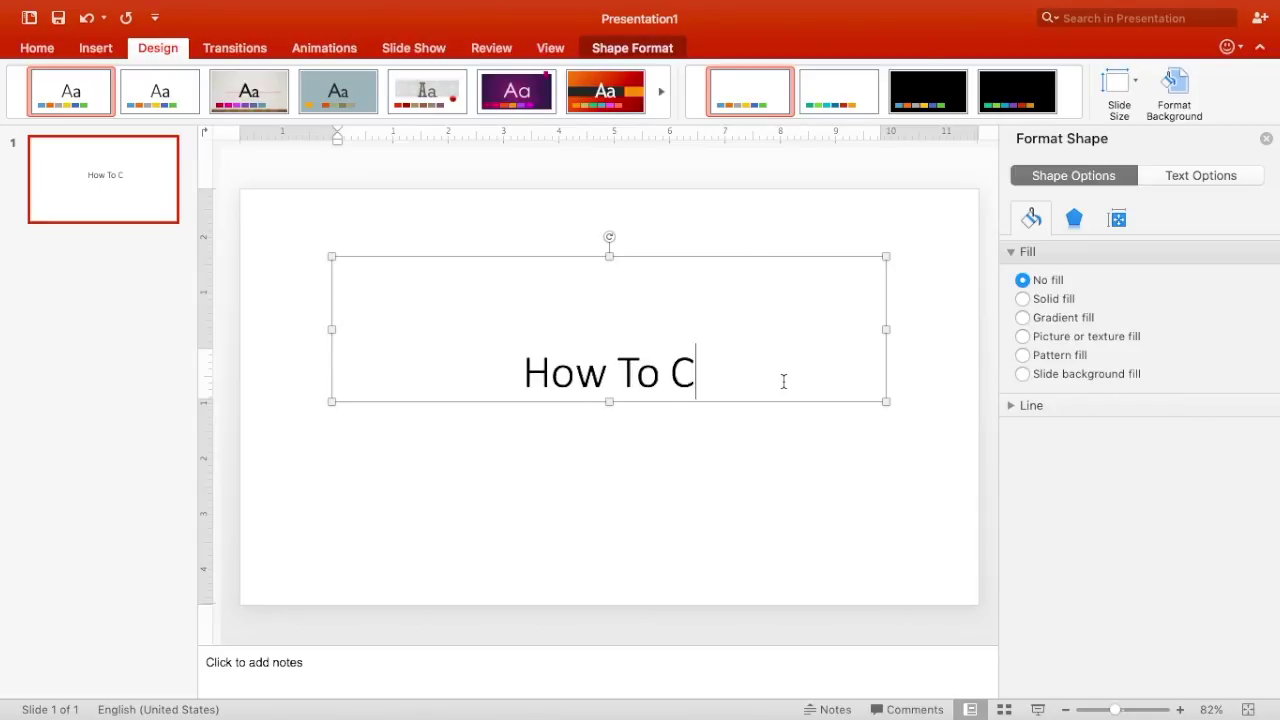
text(reate A Thumbnail with PowerPoint)
drag(803, 400, 854, 456)
drag(764, 430, 356, 312)
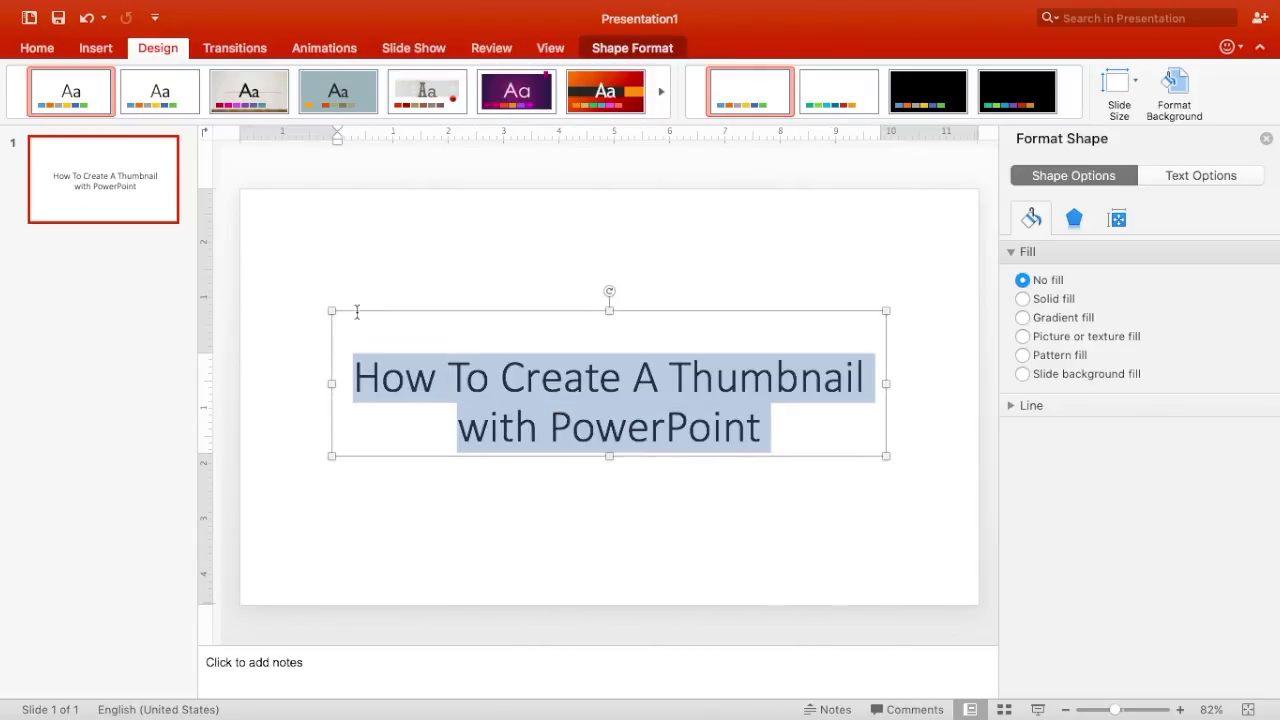
Try the Amarillo and Apple Chancery fonts on the title.
click(100, 52)
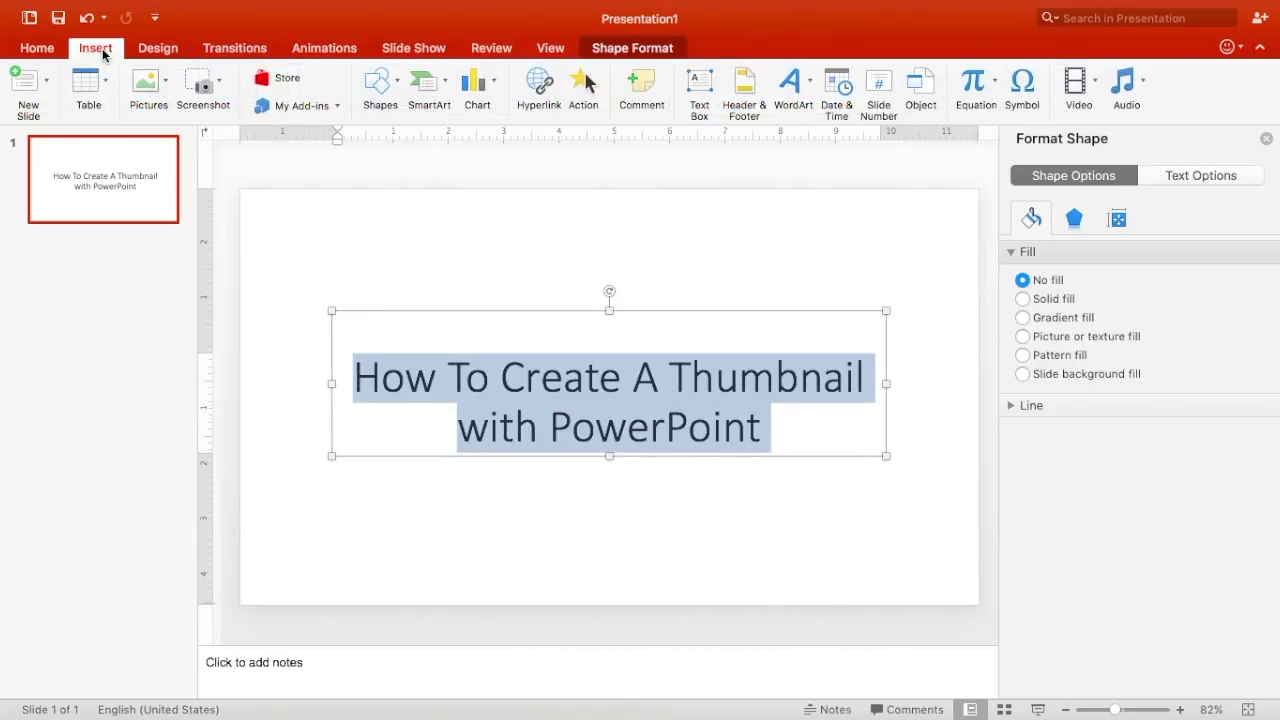
click(40, 49)
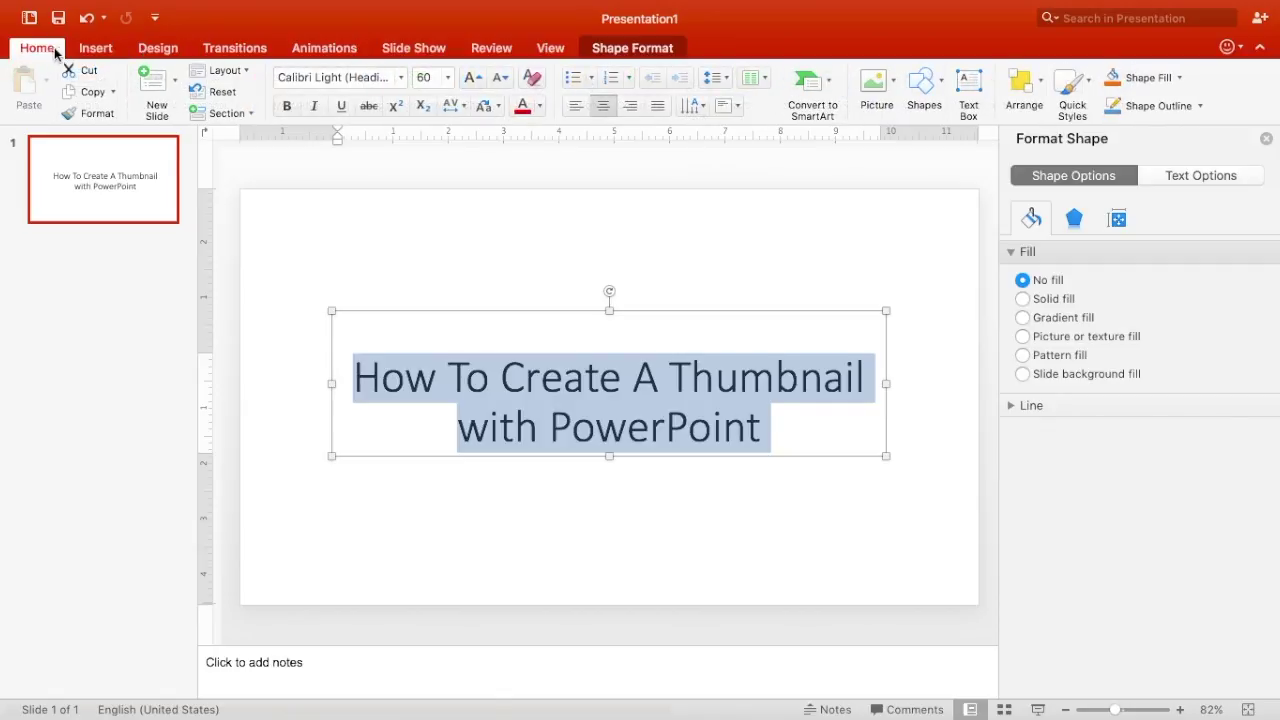
click(401, 78)
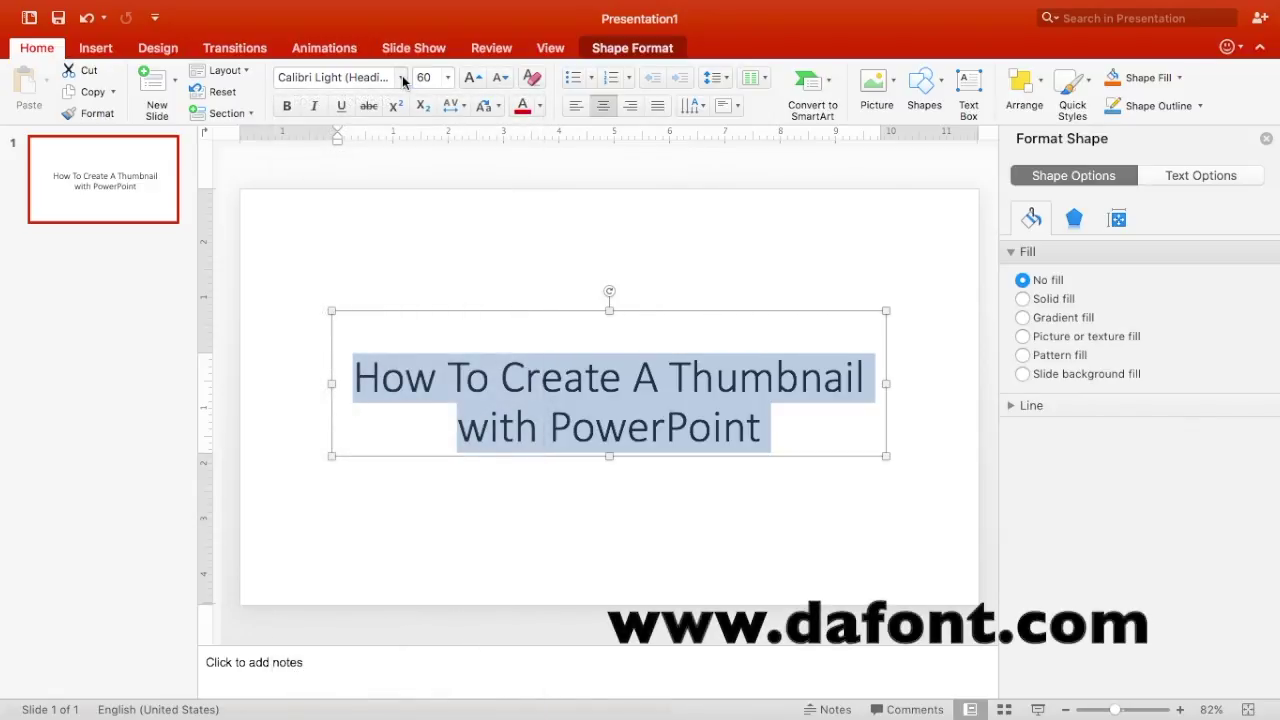
click(402, 79)
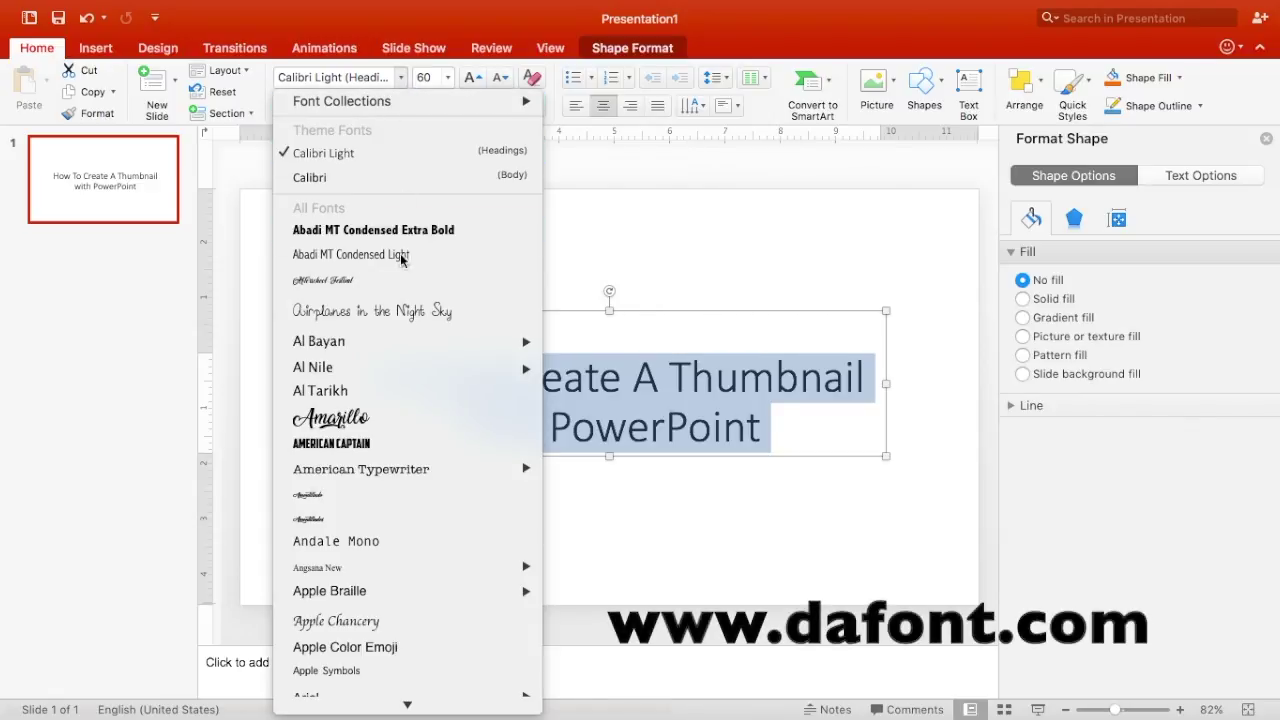
click(374, 418)
click(401, 78)
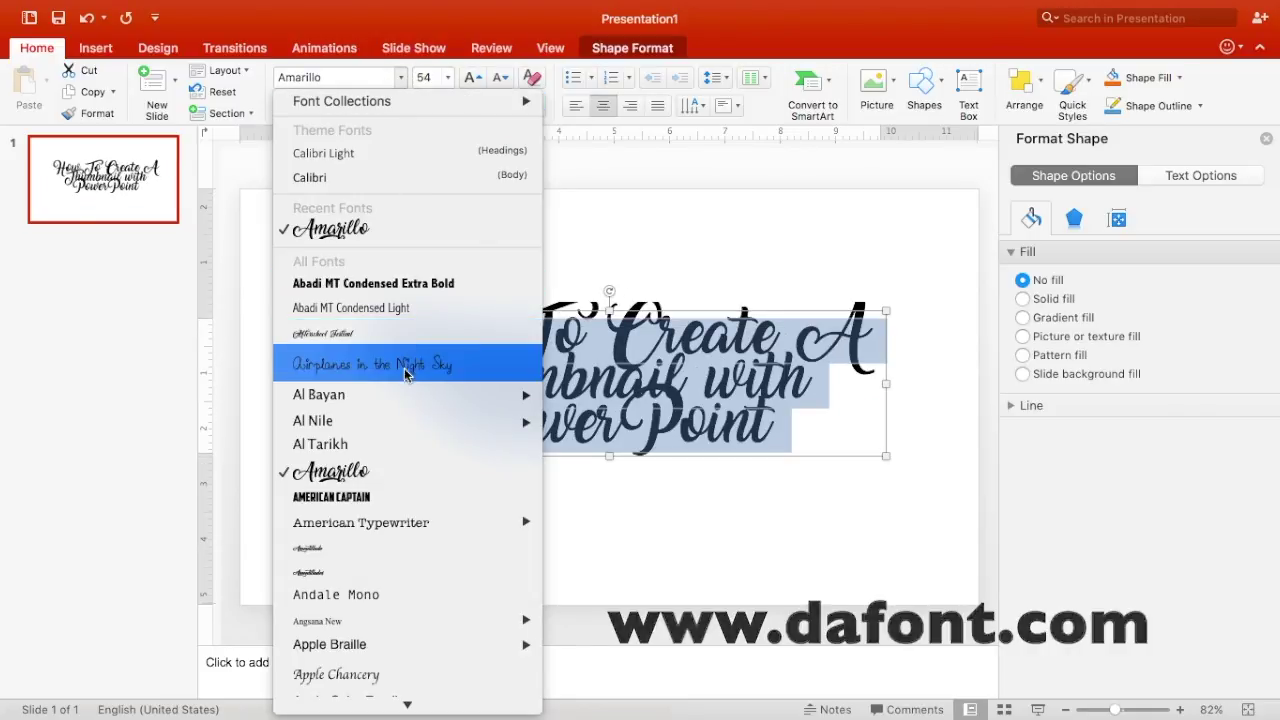
mouse_move(413, 616)
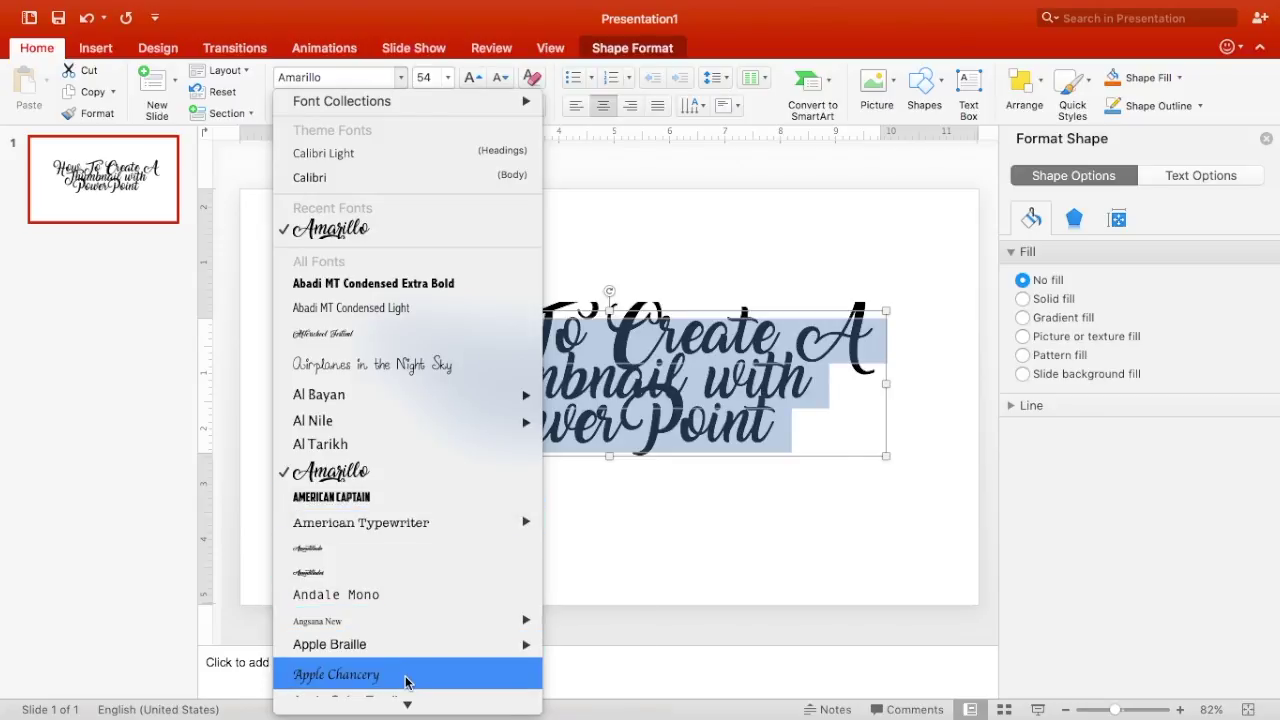
click(410, 674)
Apply Gabriola to the whole title and enlarge it to 80 pt.
click(401, 78)
scroll(410, 400, down, 5)
click(410, 400)
key(super+a)
key(super+shift+period)
key(super+shift+period)
key(super+shift+period)
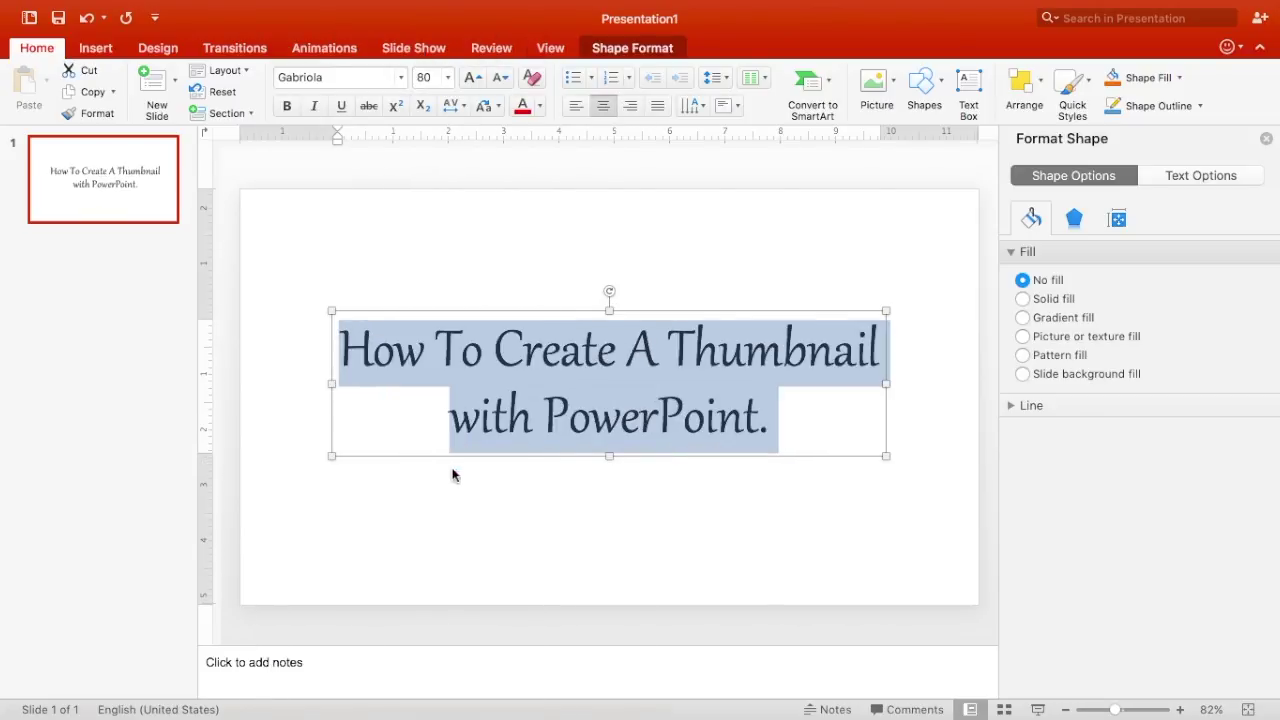
click(744, 265)
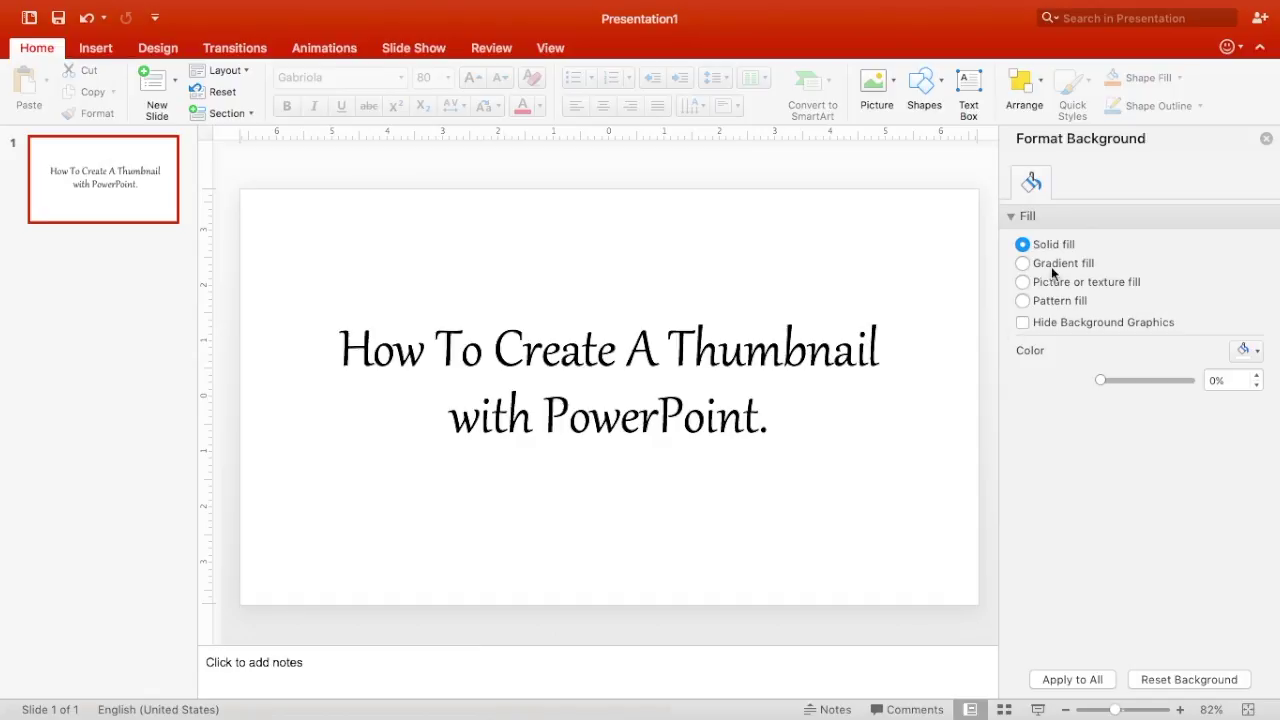
Switch the background to Gradient fill and make the first stop magenta.
click(1023, 263)
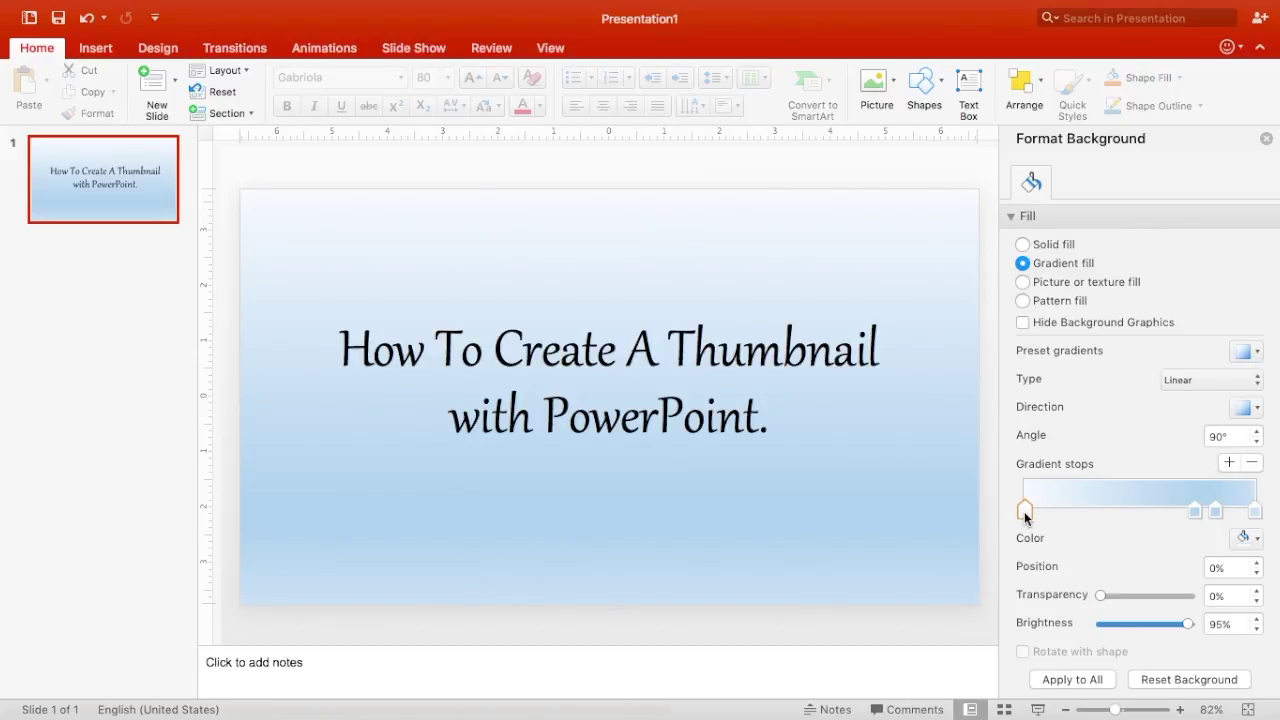
click(1250, 537)
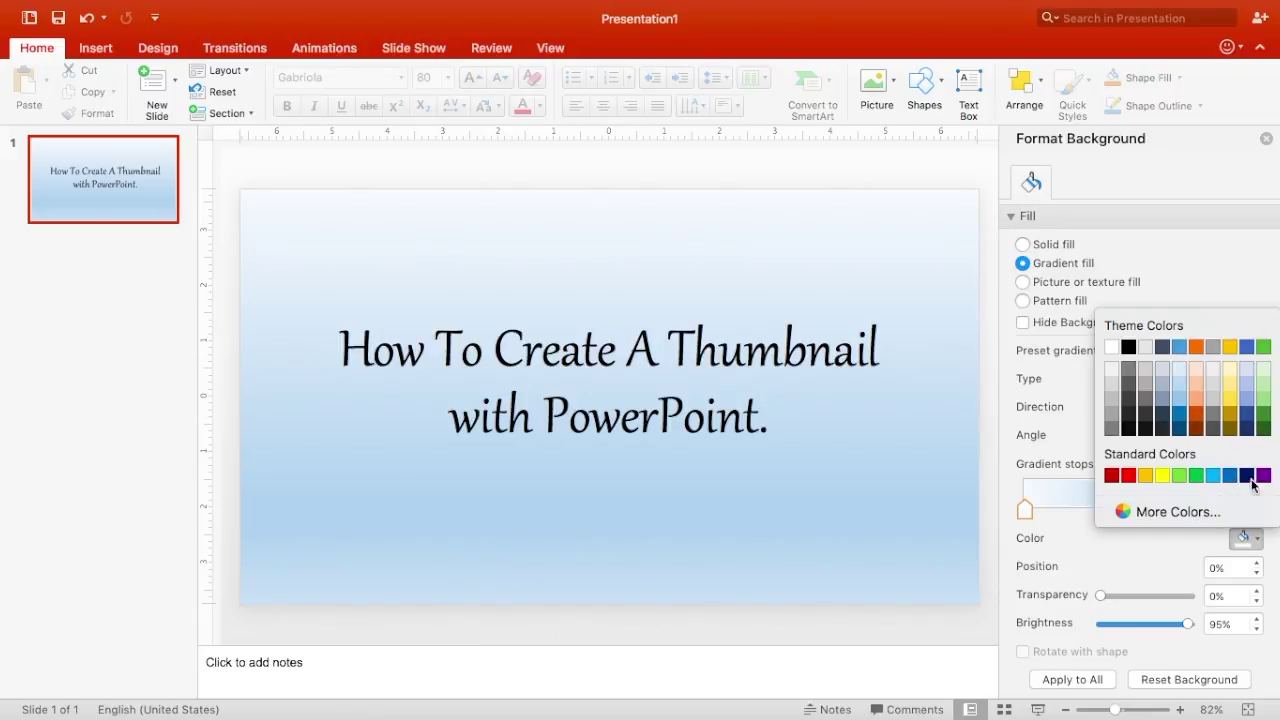
click(1172, 512)
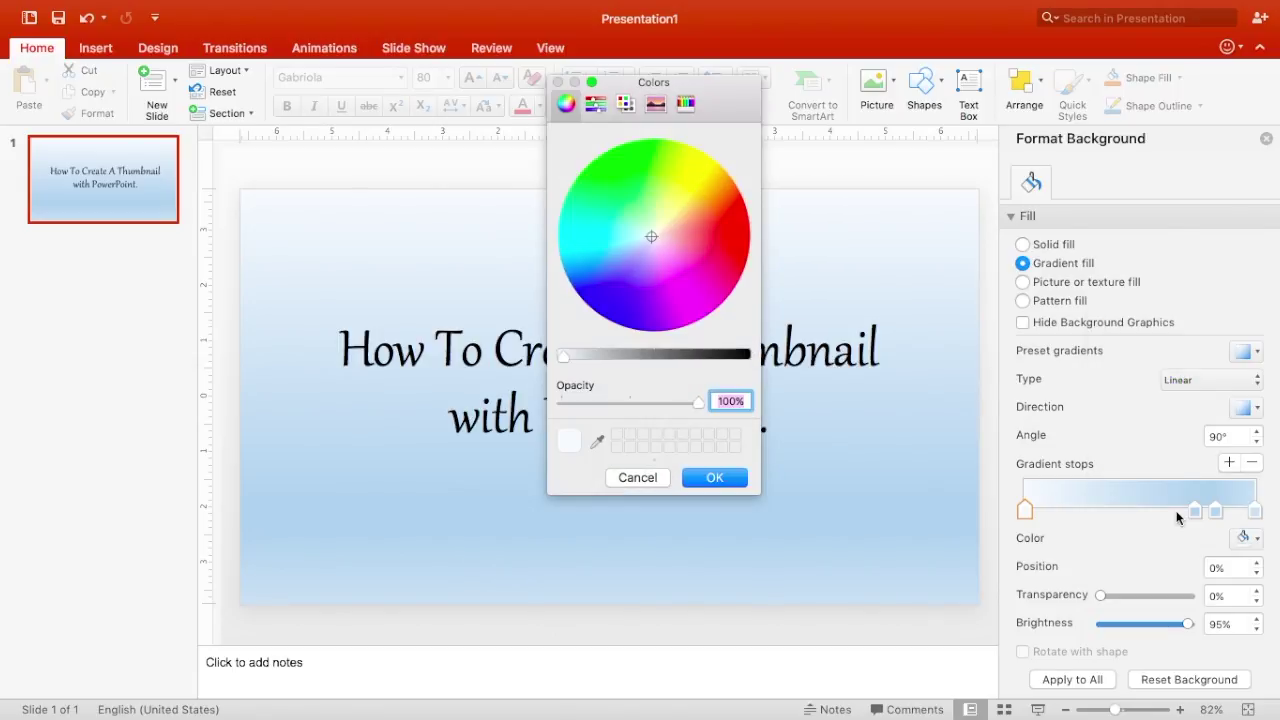
drag(655, 235, 685, 288)
click(714, 478)
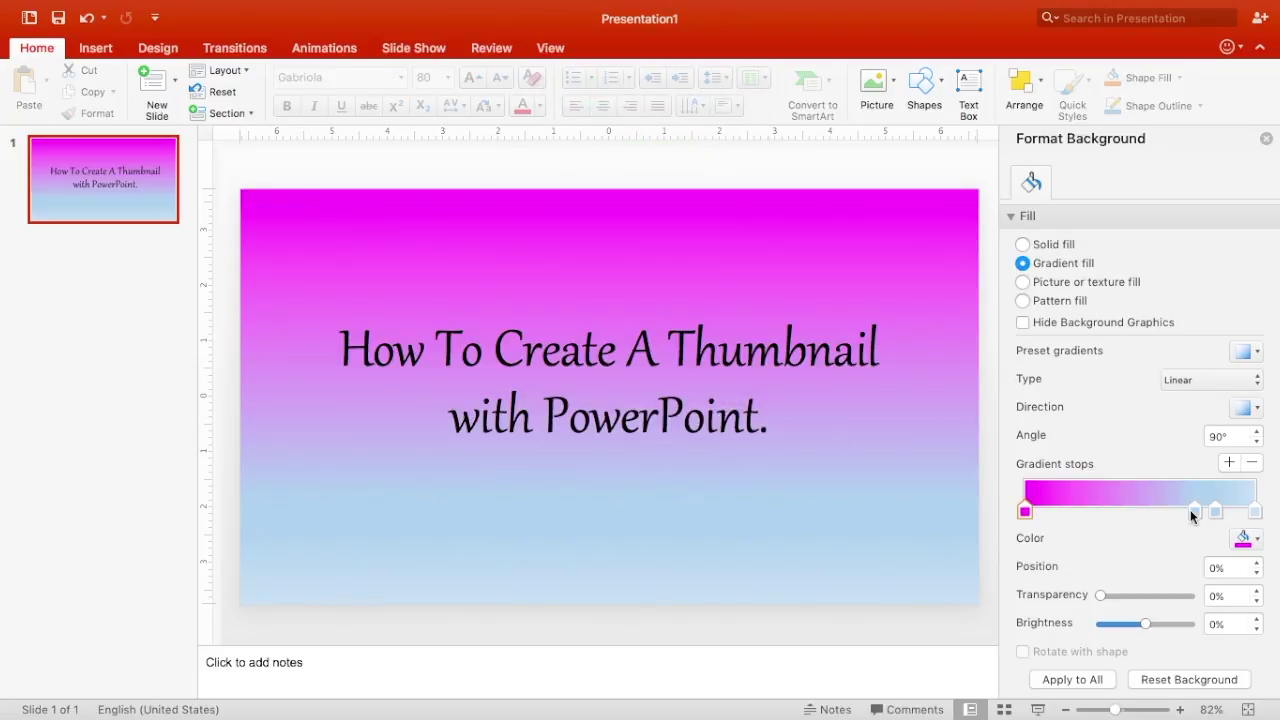
Make the last gradient stop cyan using More Colors.
click(1254, 512)
click(1245, 538)
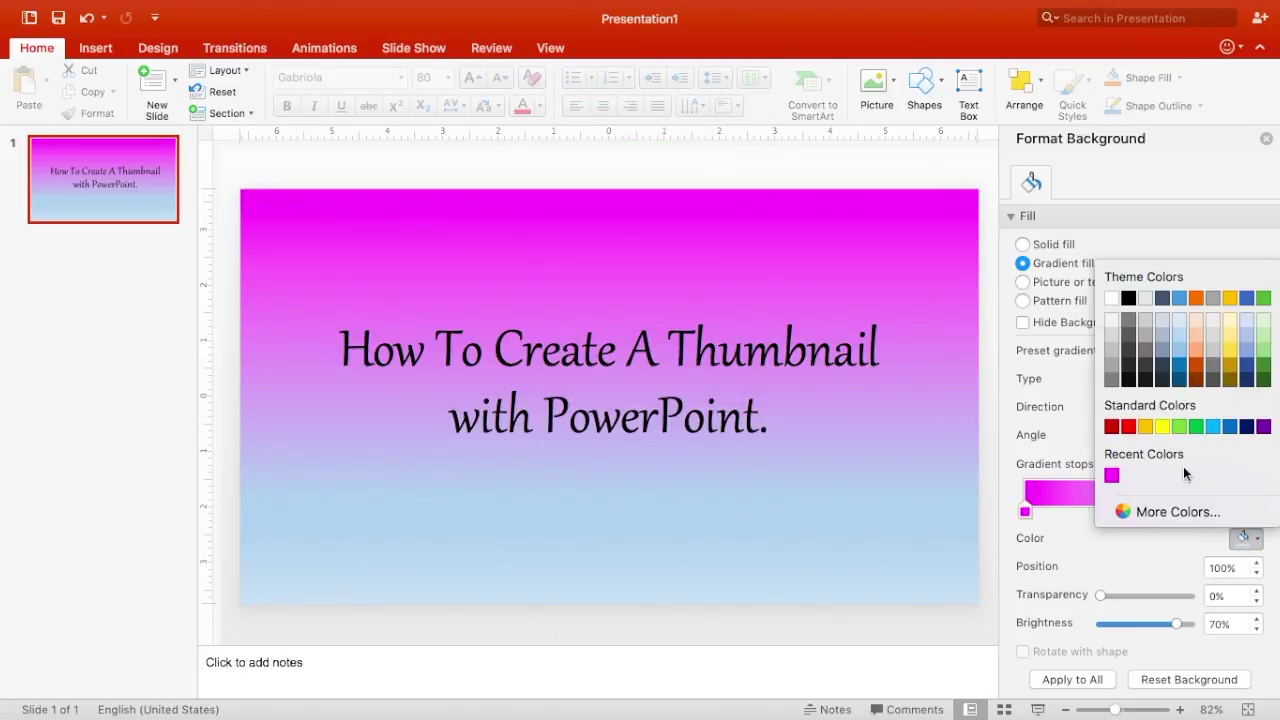
click(1170, 511)
click(581, 219)
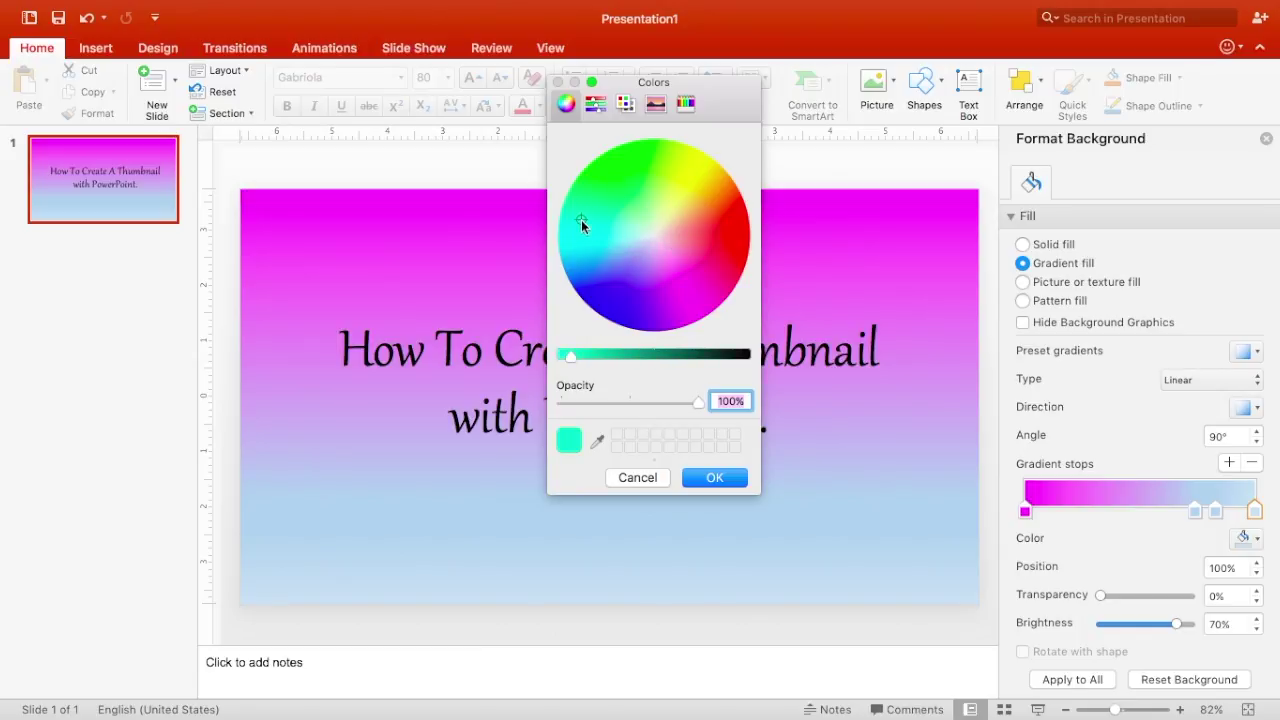
click(712, 478)
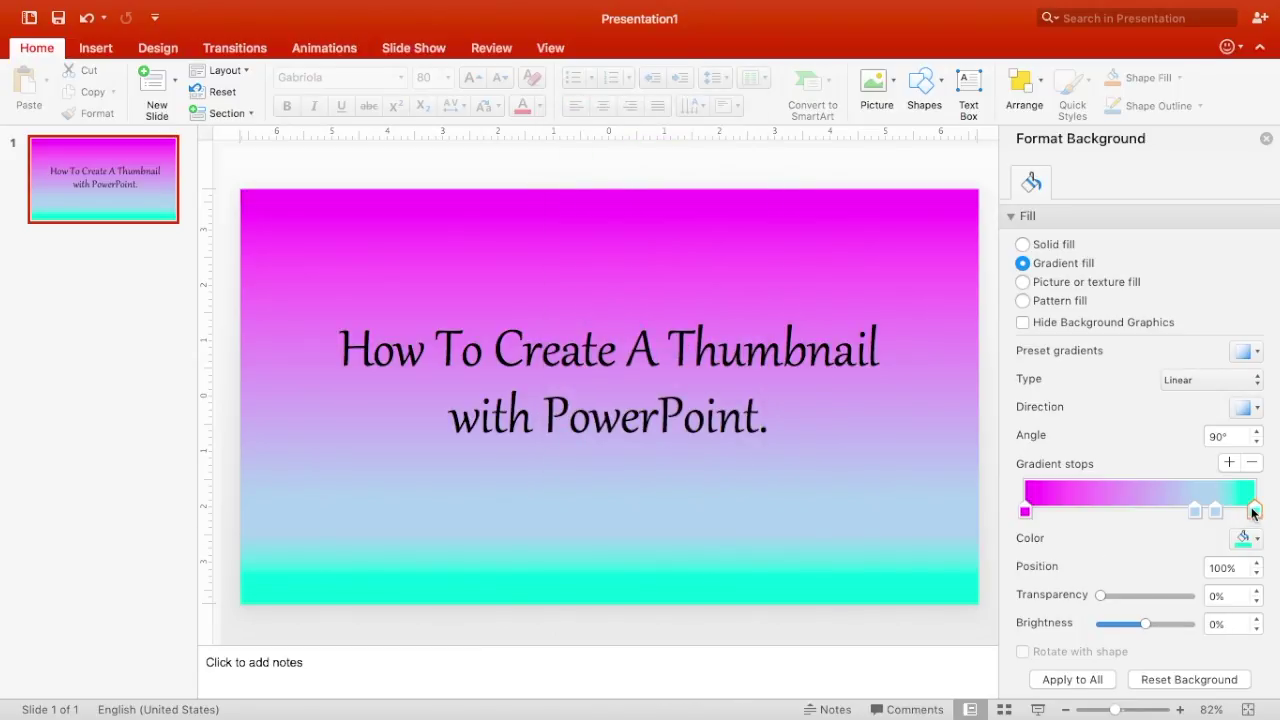
Rearrange the gradient stops, removing the end stop and placing cyan at 67%.
mouse_move(1252, 512)
mouse_down()
mouse_move(1062, 509)
mouse_move(1256, 510)
mouse_up()
mouse_move(1025, 512)
mouse_down()
mouse_move(1188, 513)
mouse_move(1031, 517)
mouse_up()
drag(1195, 511, 1146, 521)
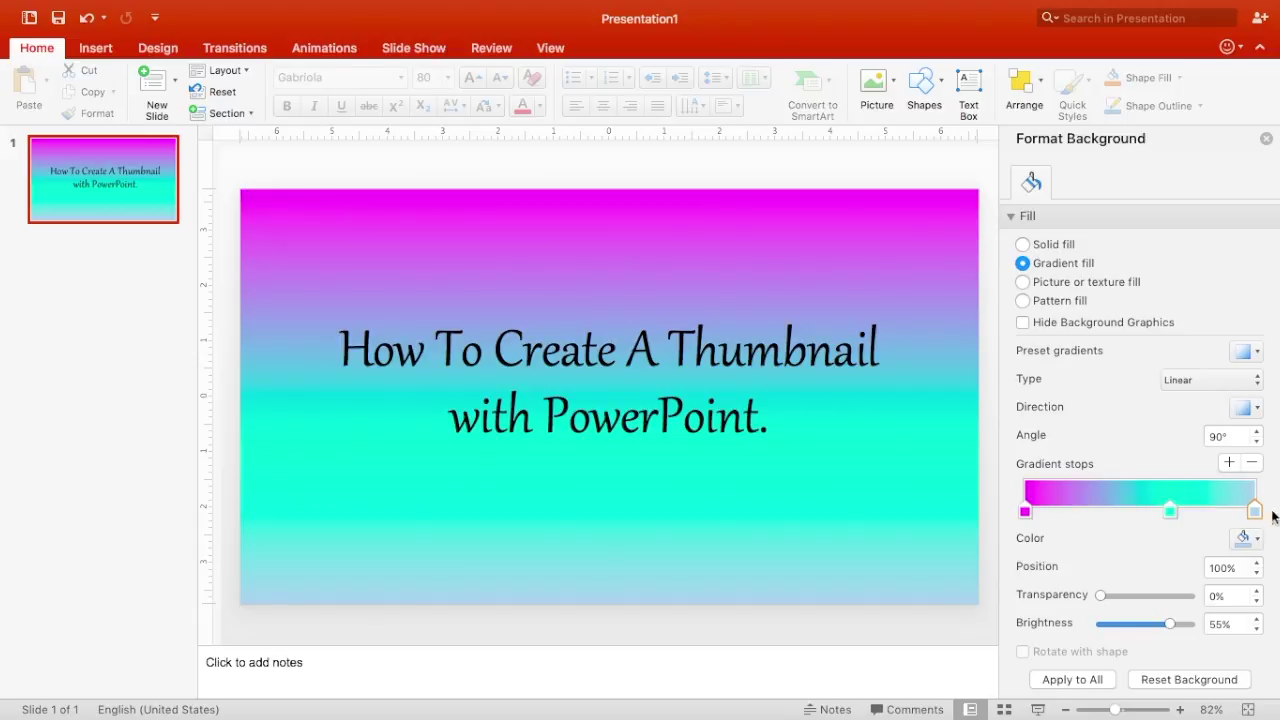
click(1251, 462)
drag(1174, 512, 1184, 509)
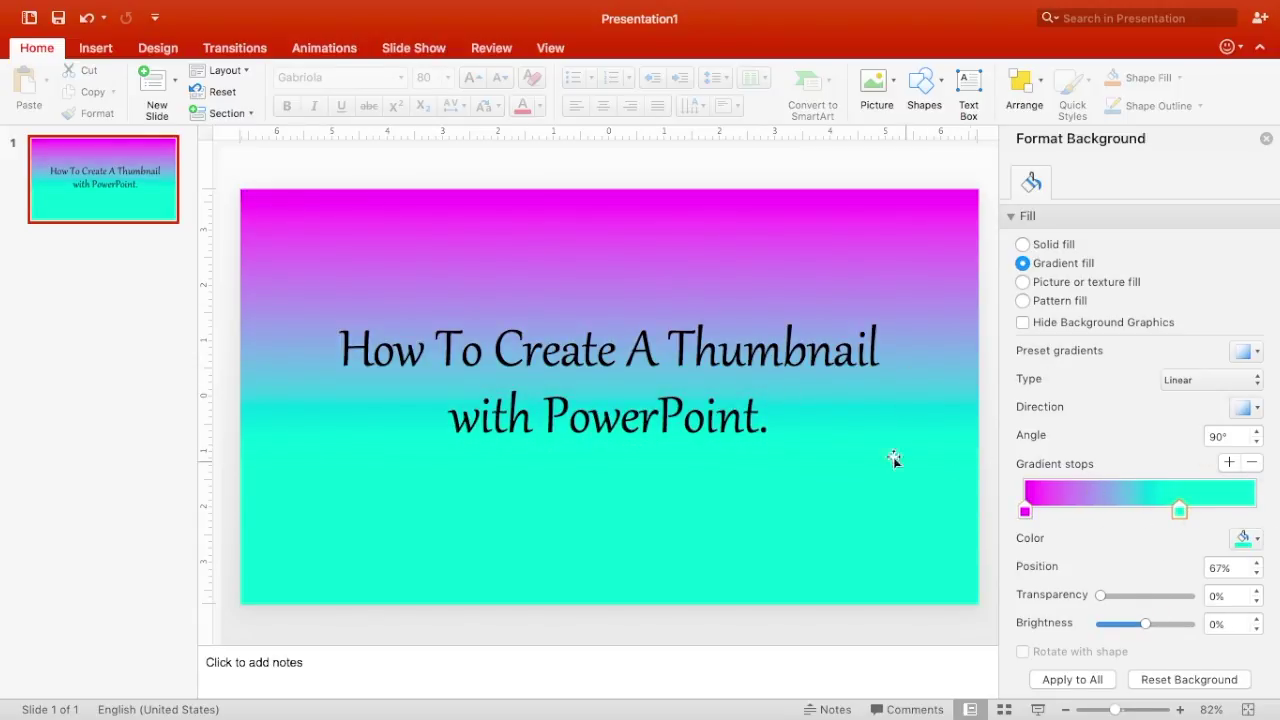
Make the title text bold at 96 pt.
click(829, 429)
drag(809, 423, 340, 322)
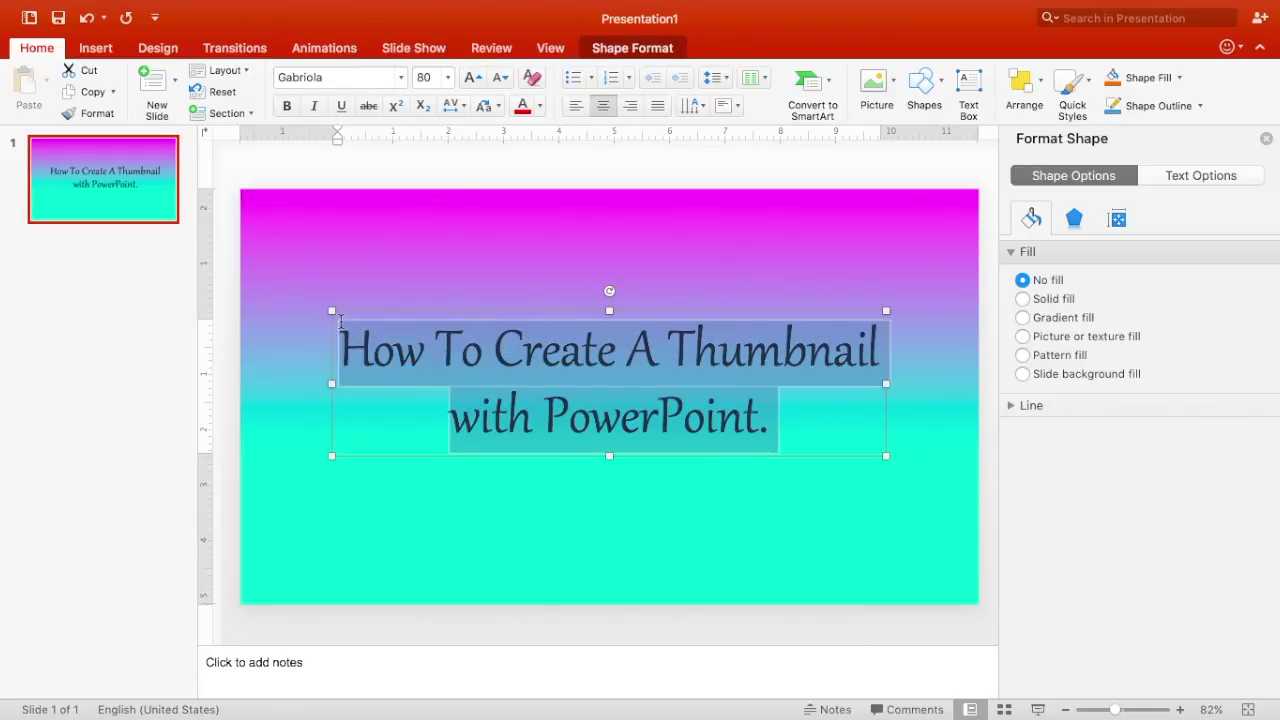
click(287, 106)
click(447, 77)
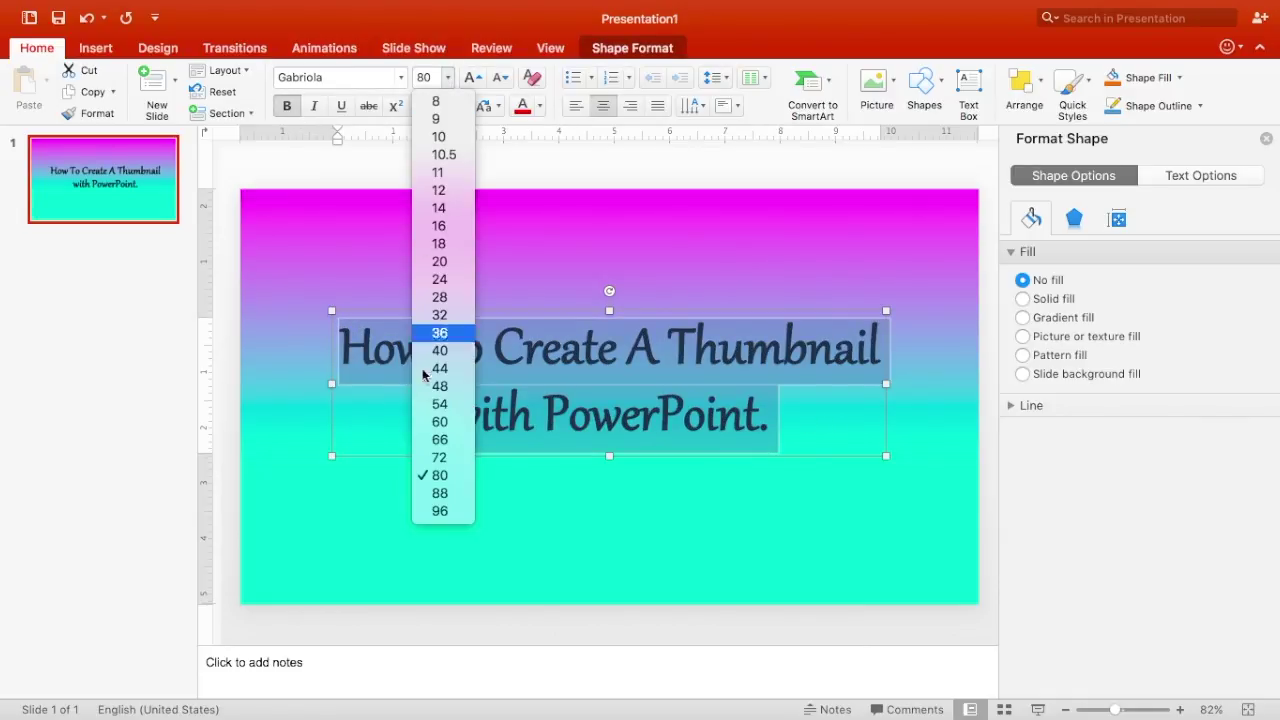
click(439, 511)
Widen and lower the title box and start a new line before 'with'.
drag(886, 311, 932, 322)
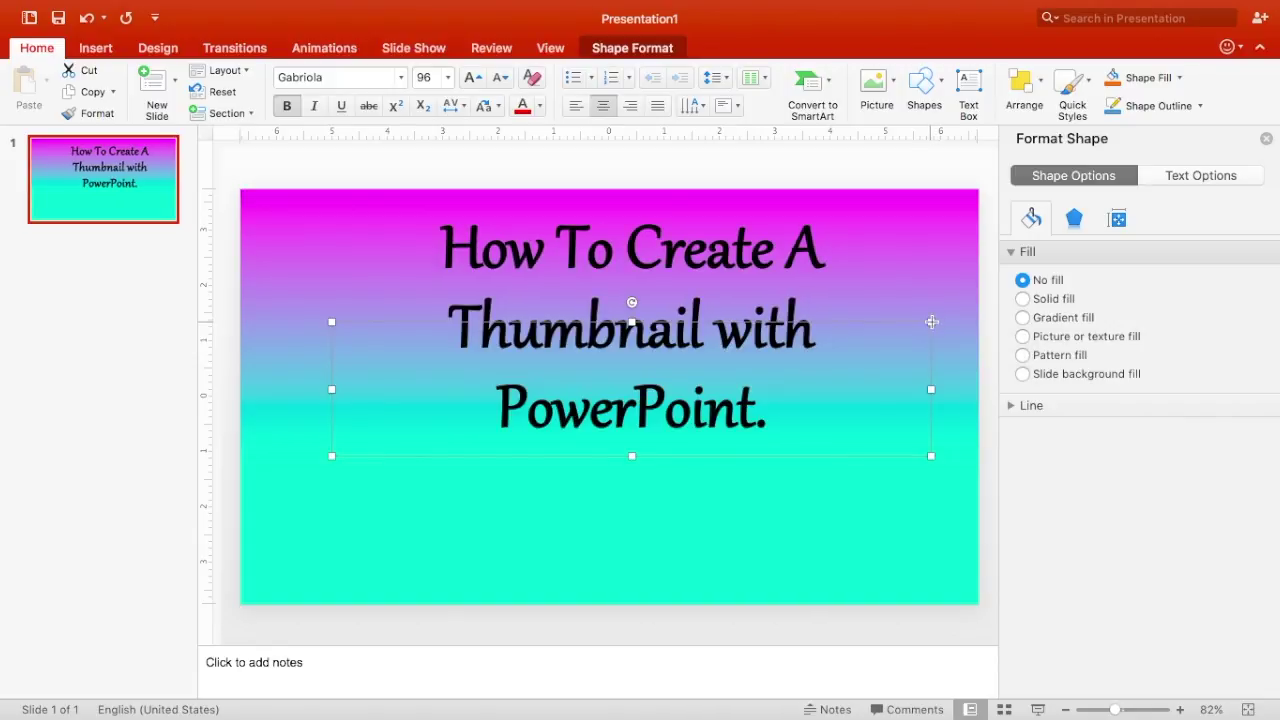
drag(647, 320, 621, 398)
click(690, 392)
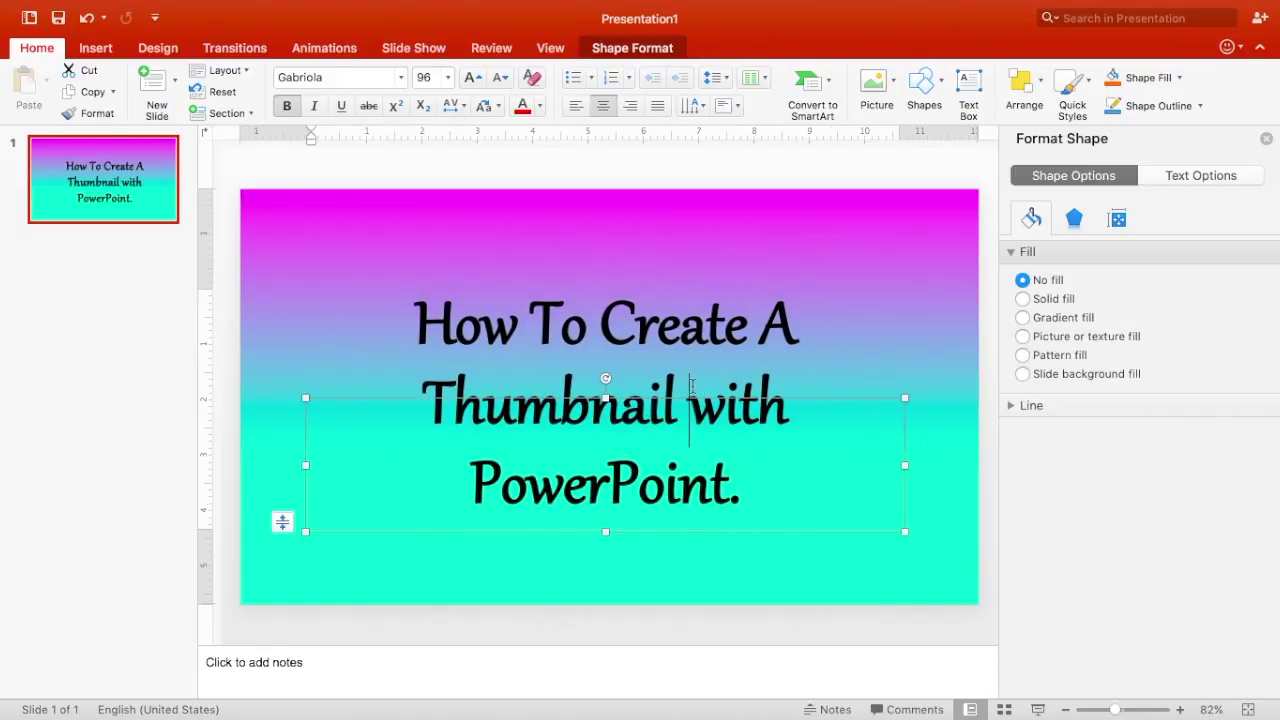
key(Return)
click(823, 333)
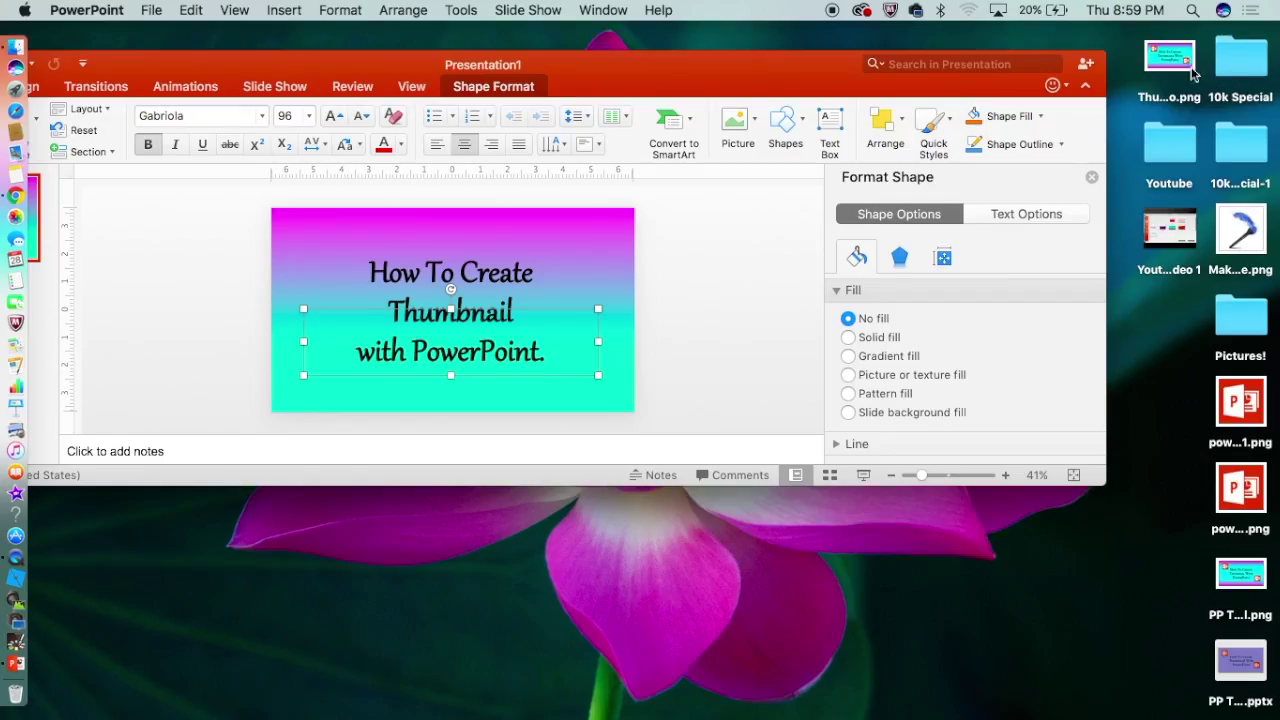
double_click(1178, 62)
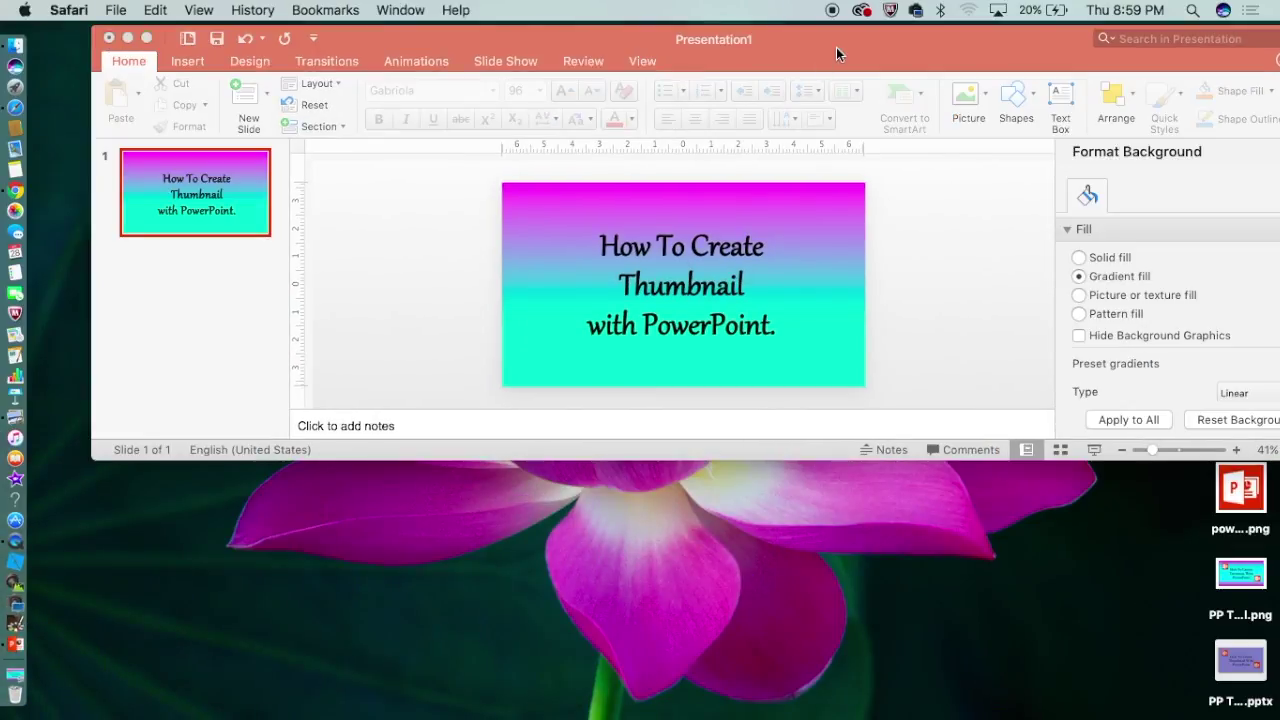
click(832, 46)
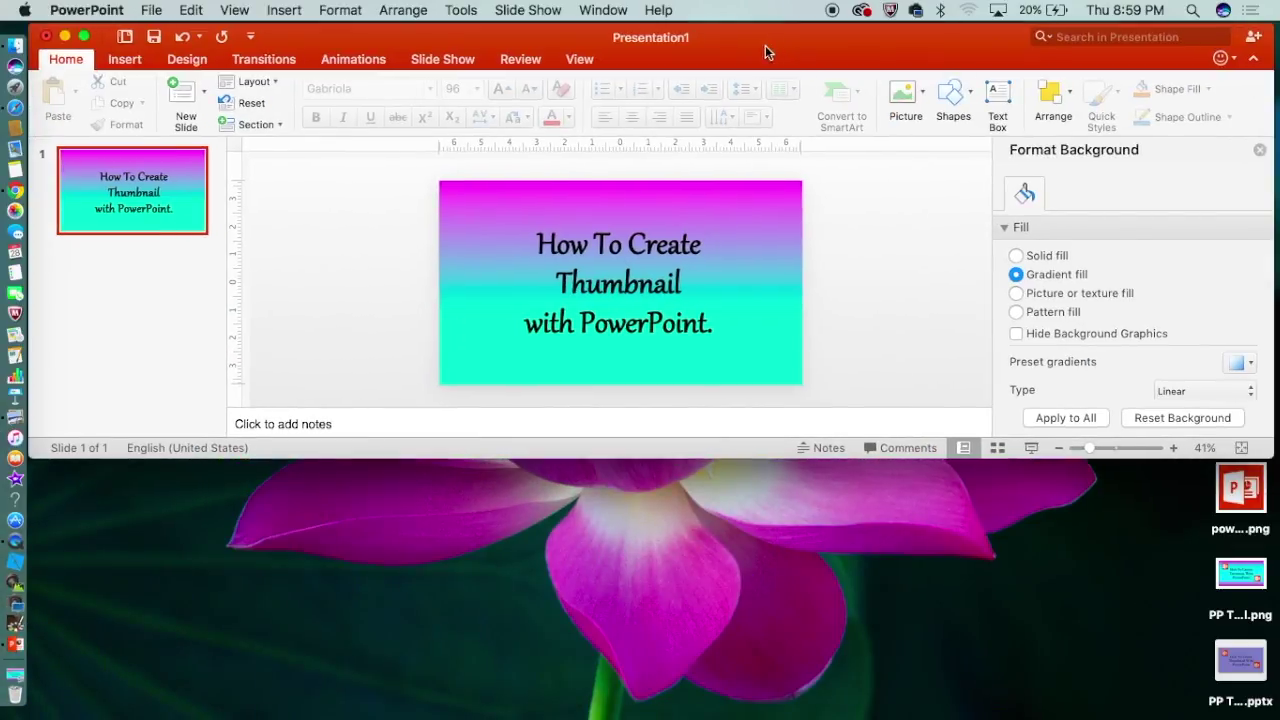
Insert the PowerPoint logo image onto the slide.
click(1238, 502)
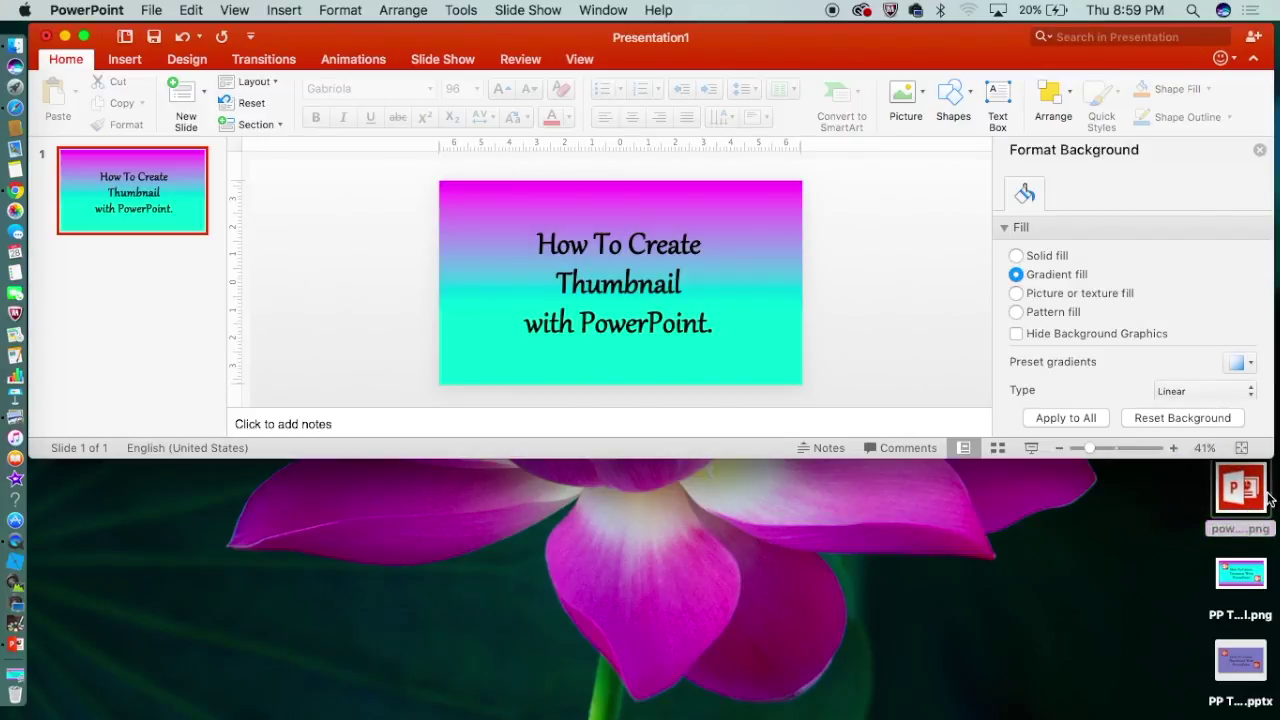
drag(1262, 508, 765, 287)
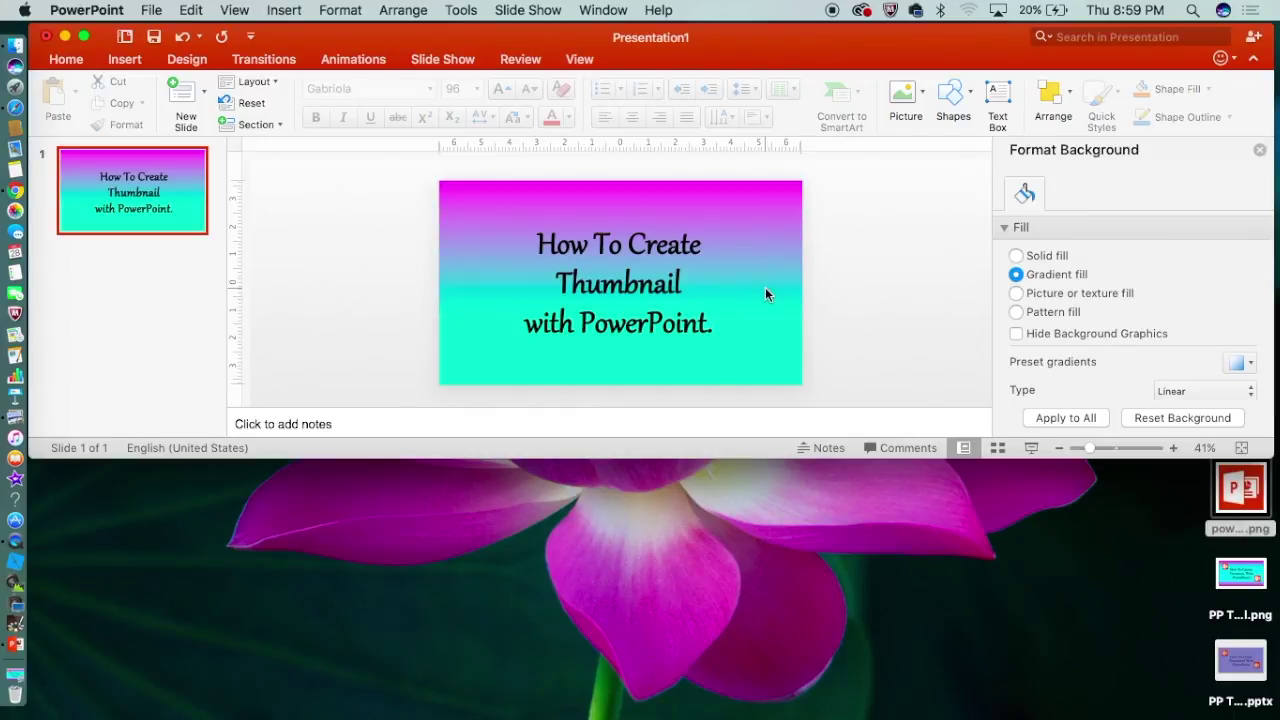
click(86, 37)
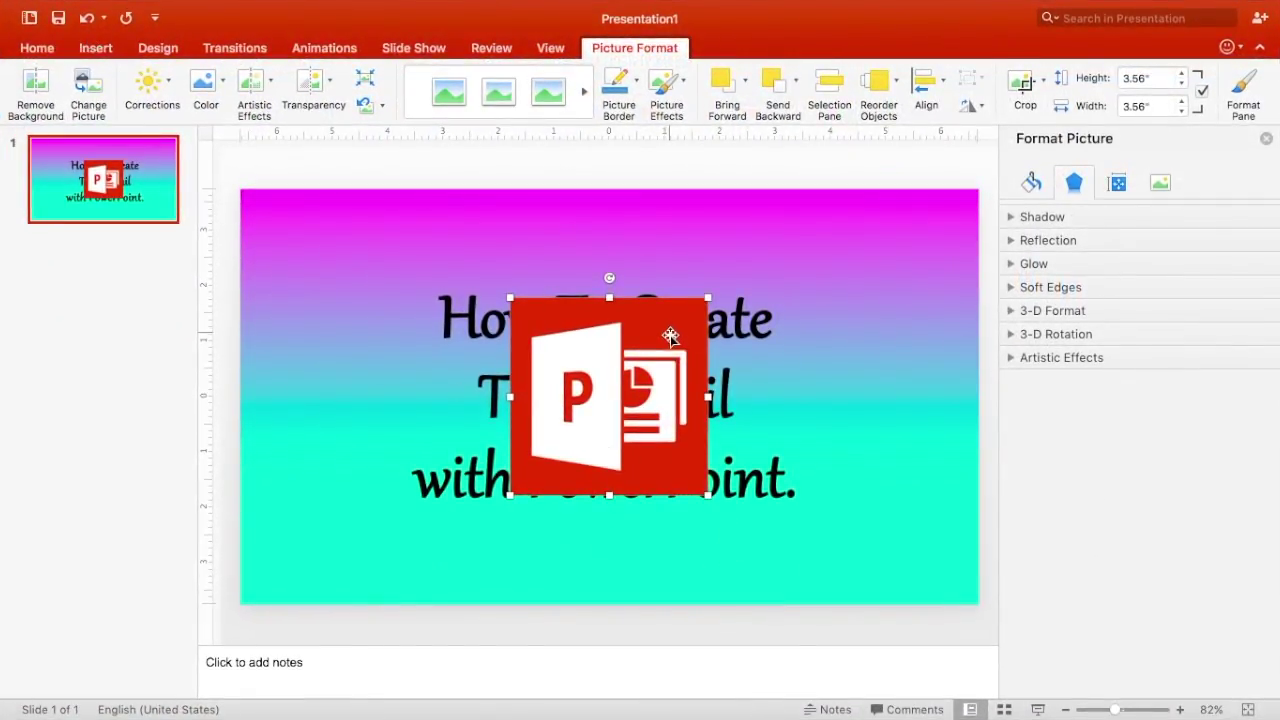
Try several picture styles on the logo, ending with a rounded soft-shadow style.
click(584, 91)
click(498, 100)
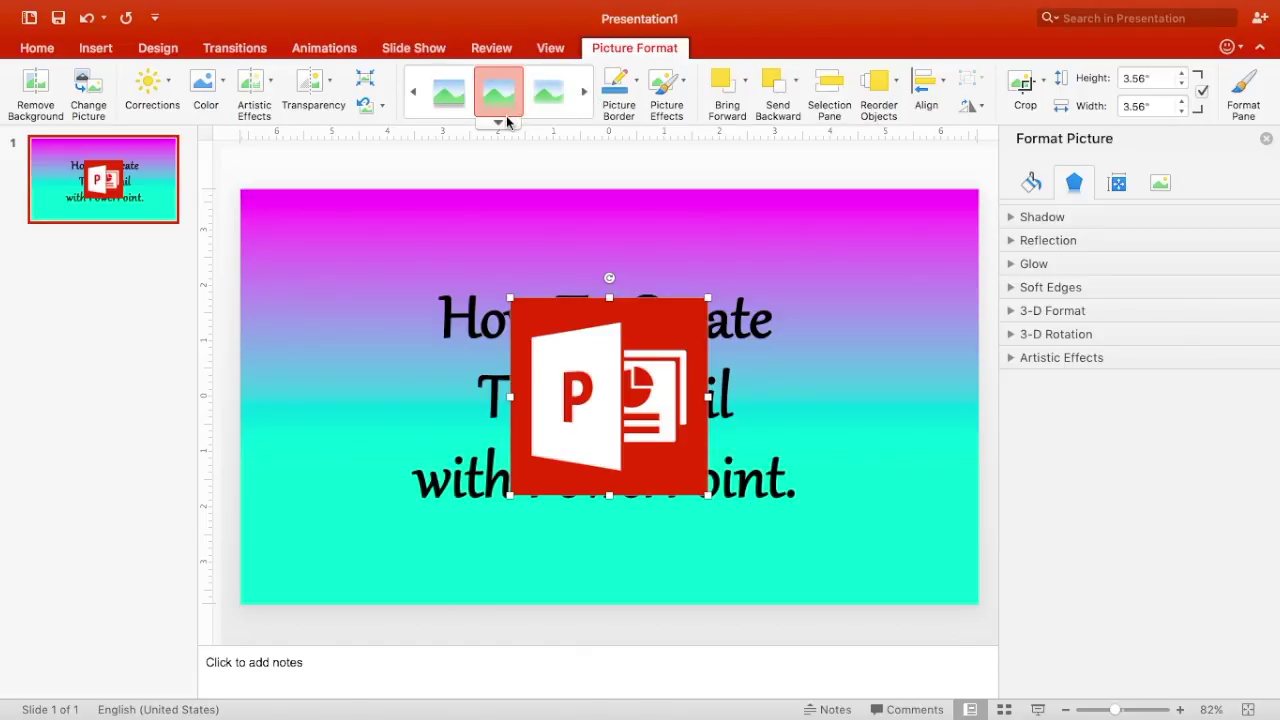
click(502, 124)
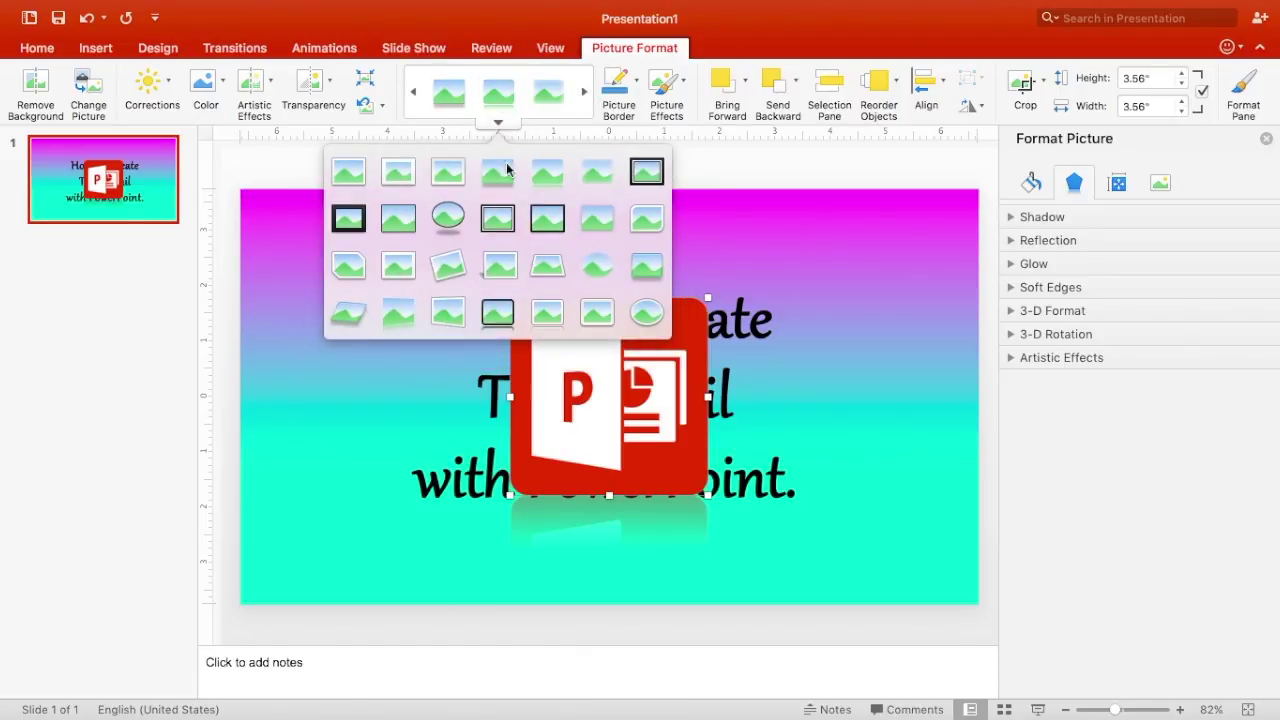
click(449, 215)
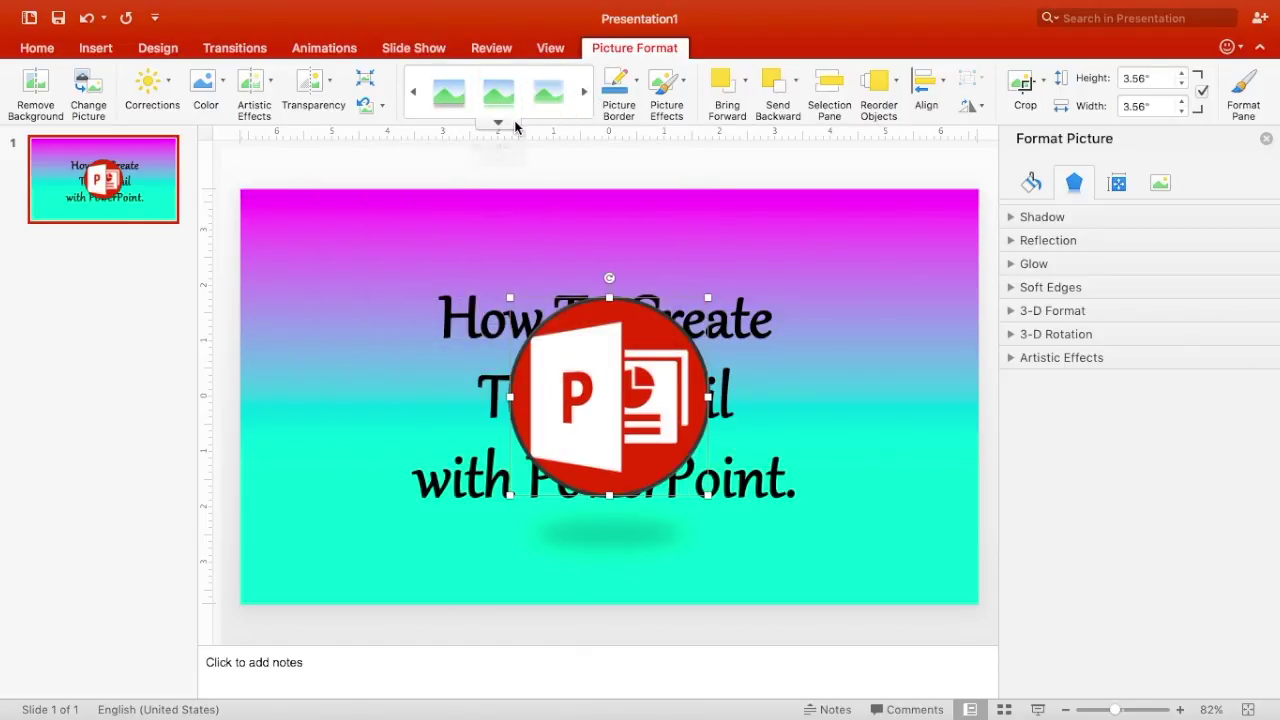
click(514, 127)
click(646, 173)
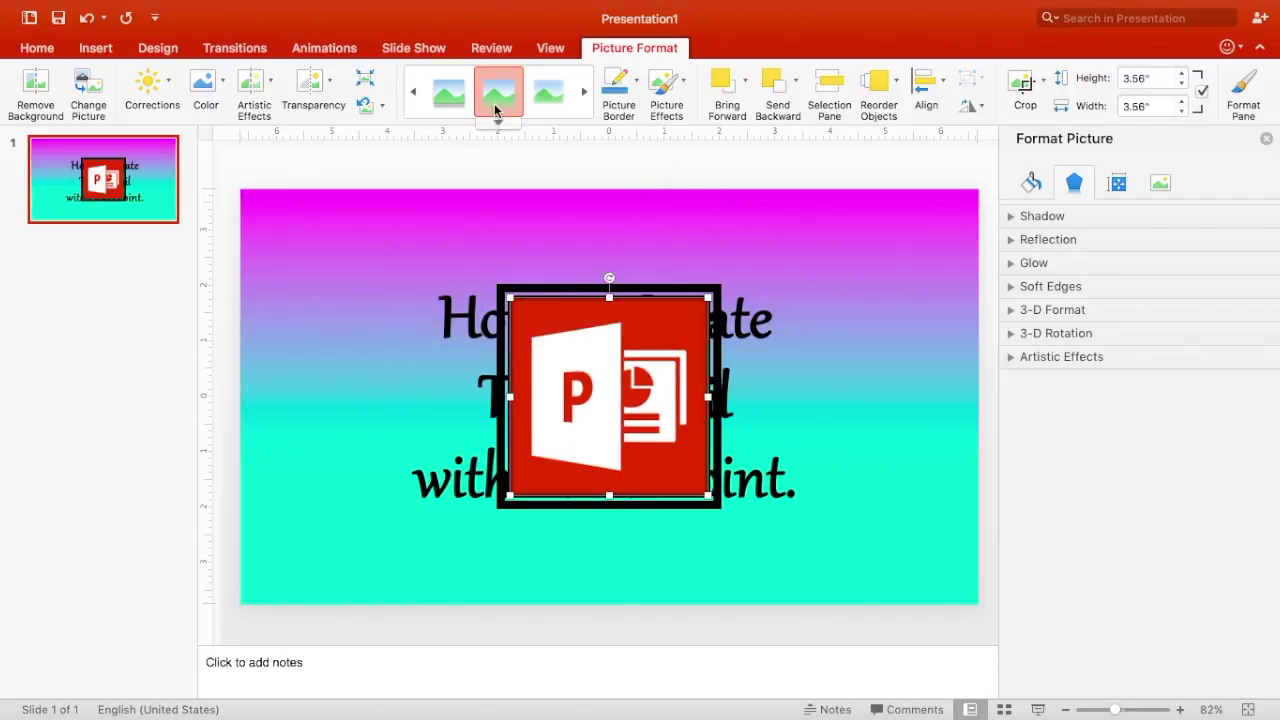
click(498, 123)
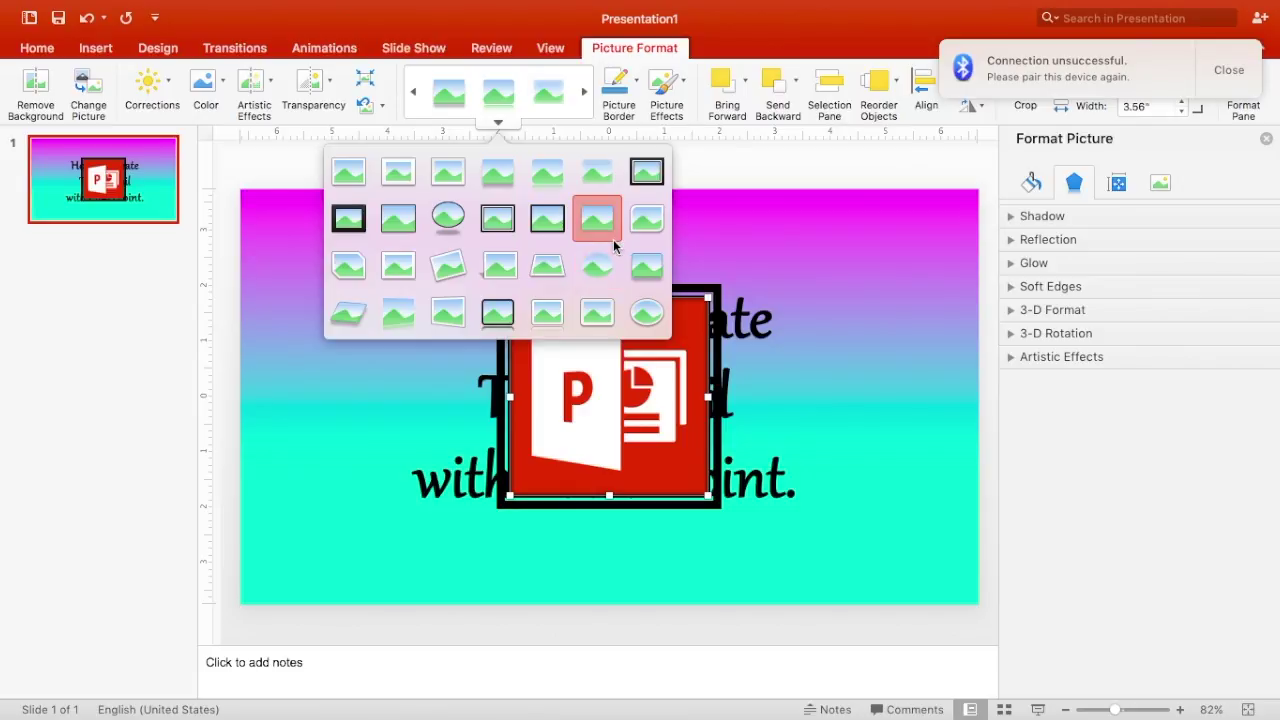
click(645, 283)
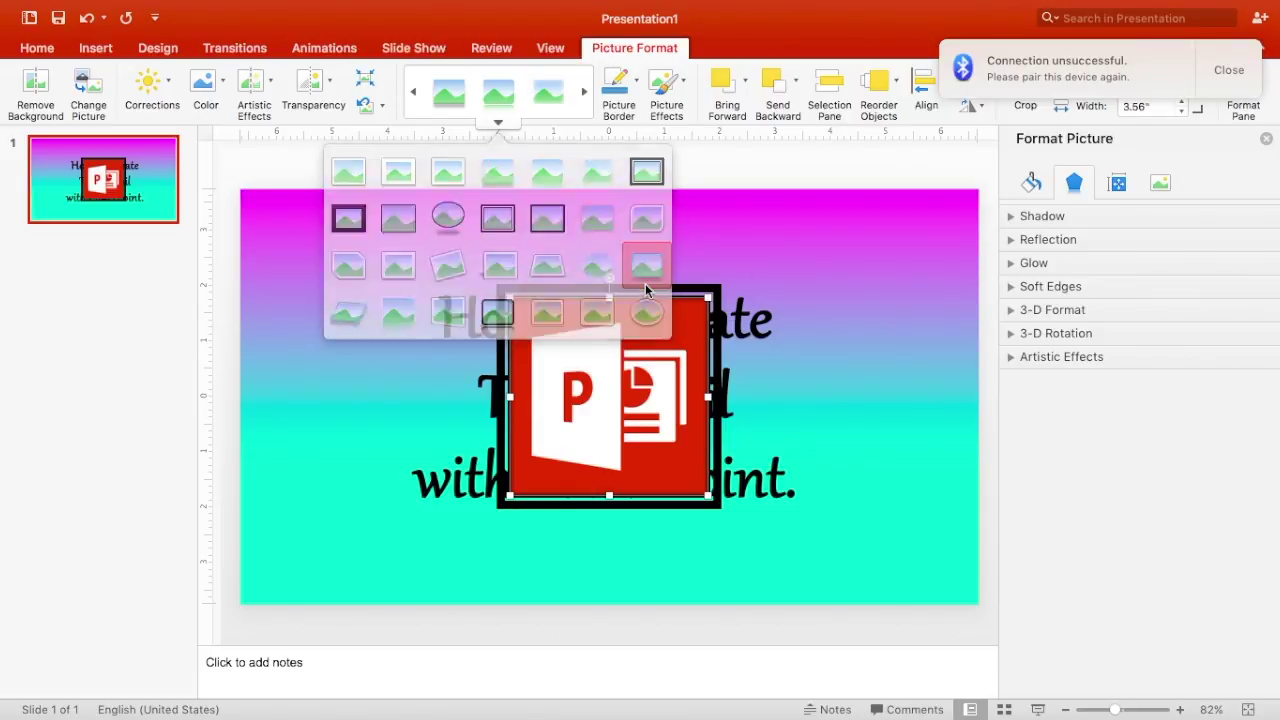
Copy and paste the logo, placing the copy at the slide's upper left.
drag(667, 346, 898, 393)
right_click(898, 393)
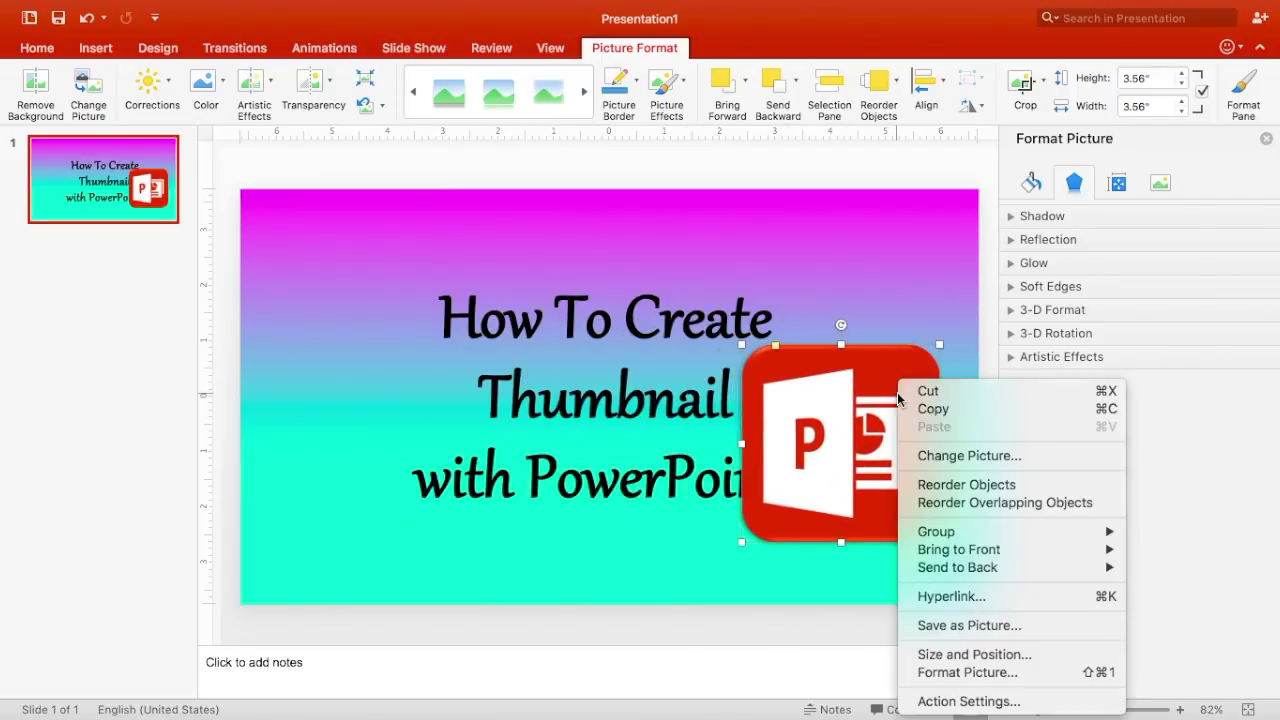
click(928, 408)
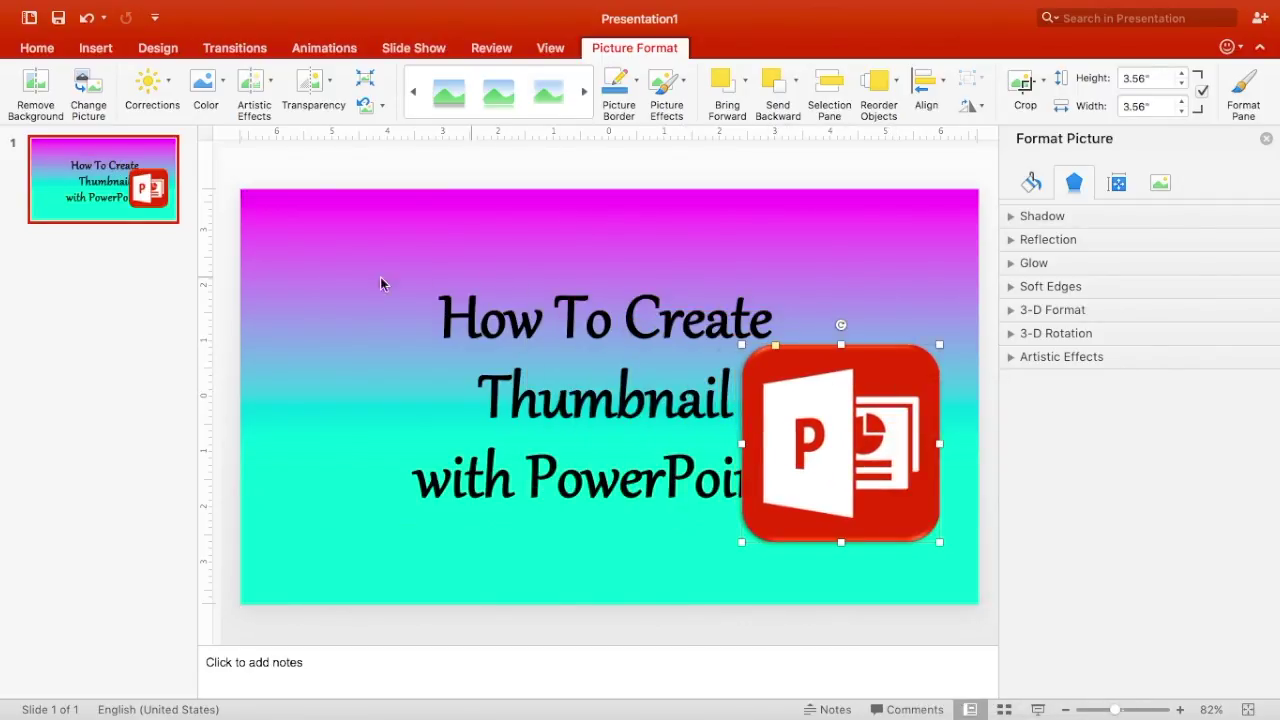
right_click(346, 277)
click(378, 323)
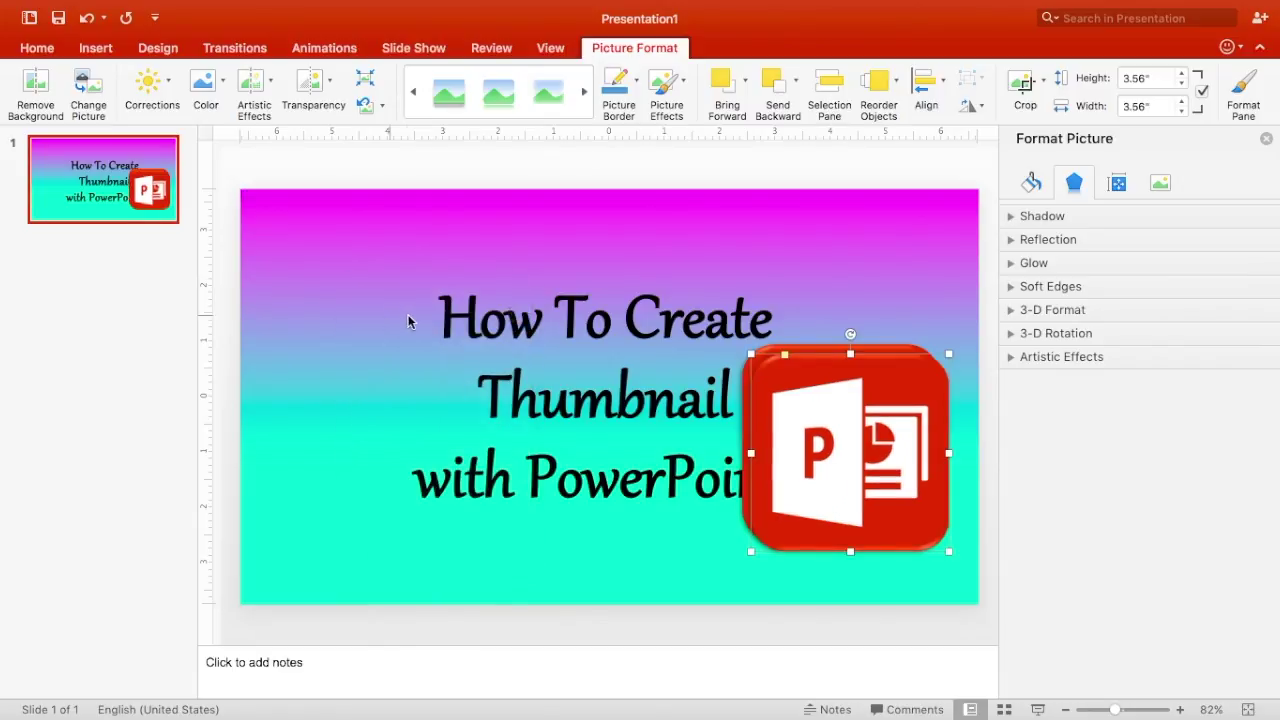
drag(828, 400, 341, 258)
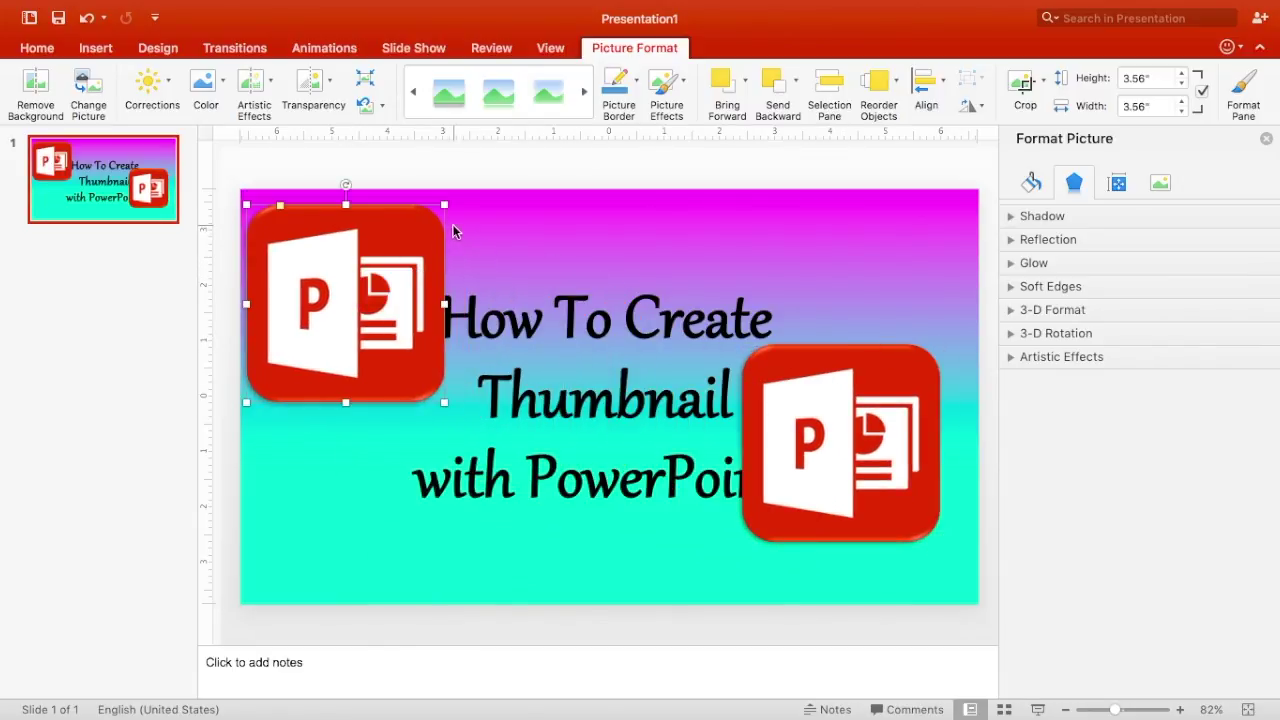
Shrink the logos to 2.37 and 2.53 inches and settle them top-left and bottom-right.
drag(443, 205, 380, 269)
drag(264, 312, 296, 263)
click(870, 438)
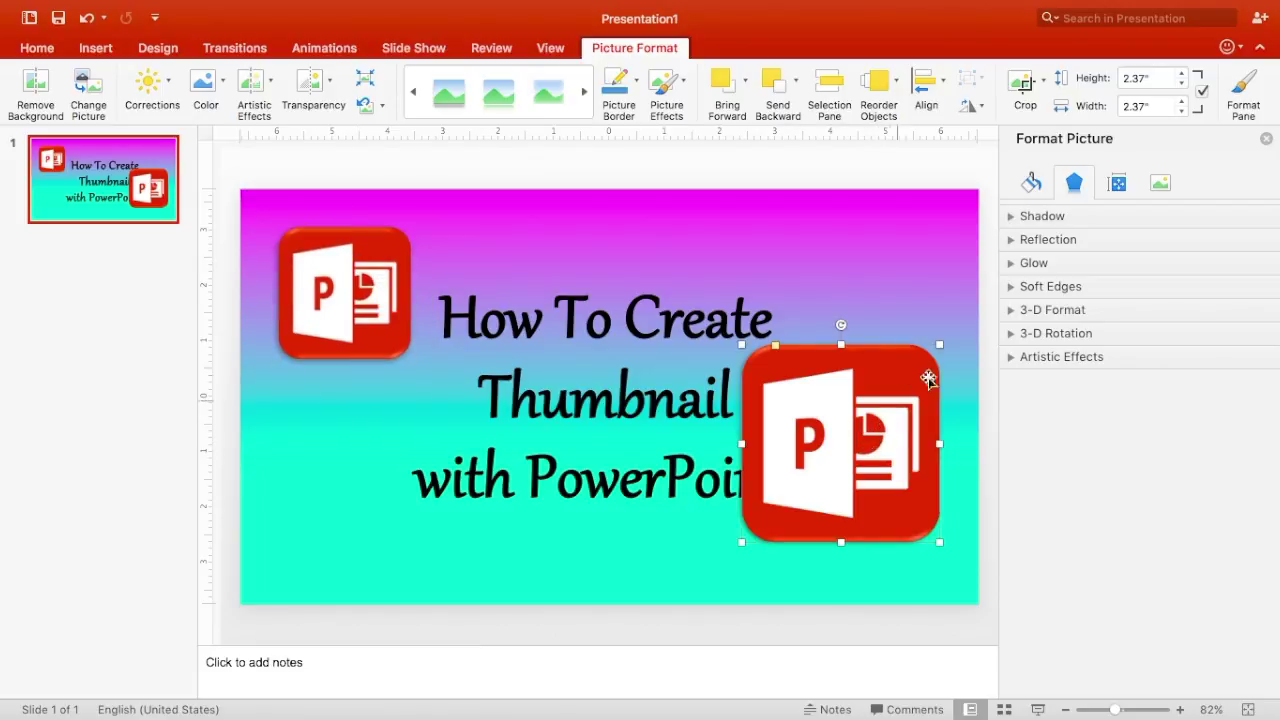
drag(940, 344, 883, 401)
drag(838, 452, 904, 498)
click(877, 382)
drag(842, 458, 842, 448)
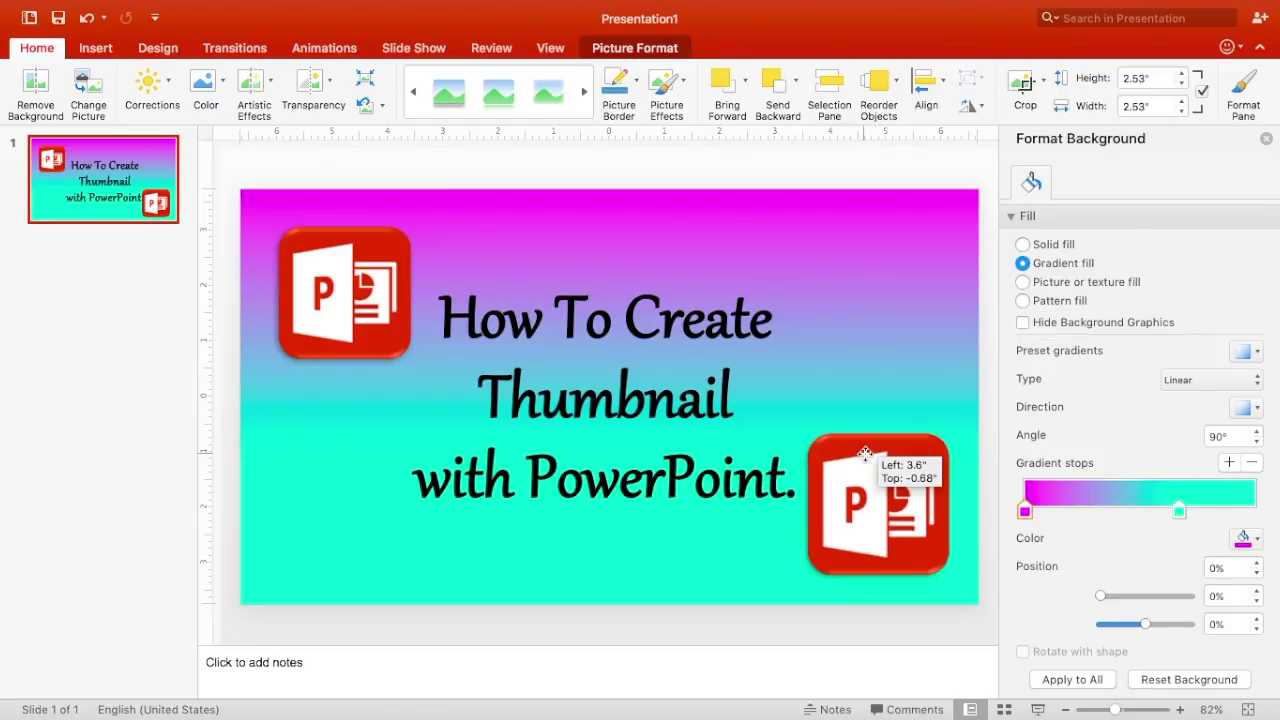
mouse_move(375, 291)
mouse_down()
mouse_move(375, 210)
mouse_move(375, 282)
mouse_up()
click(846, 176)
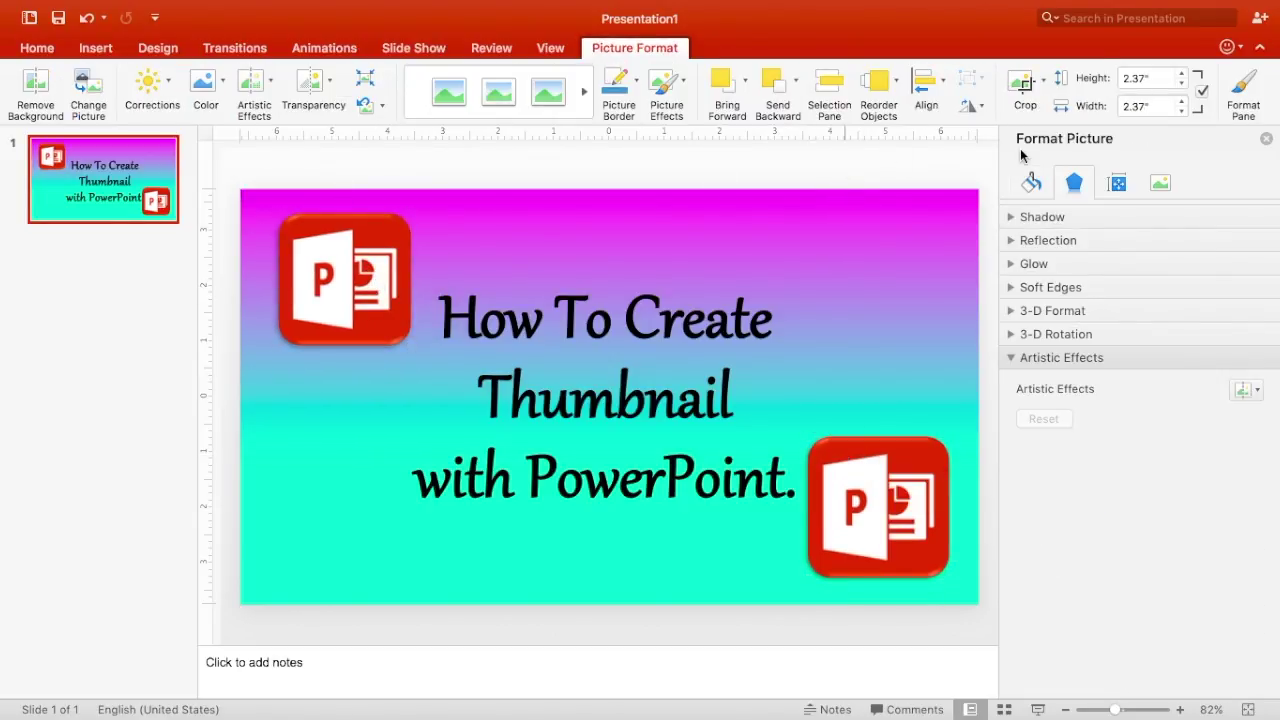
Nudge the lower-right and top-left logos deeper into their corners, leaving colour and shapes unchanged.
click(925, 469)
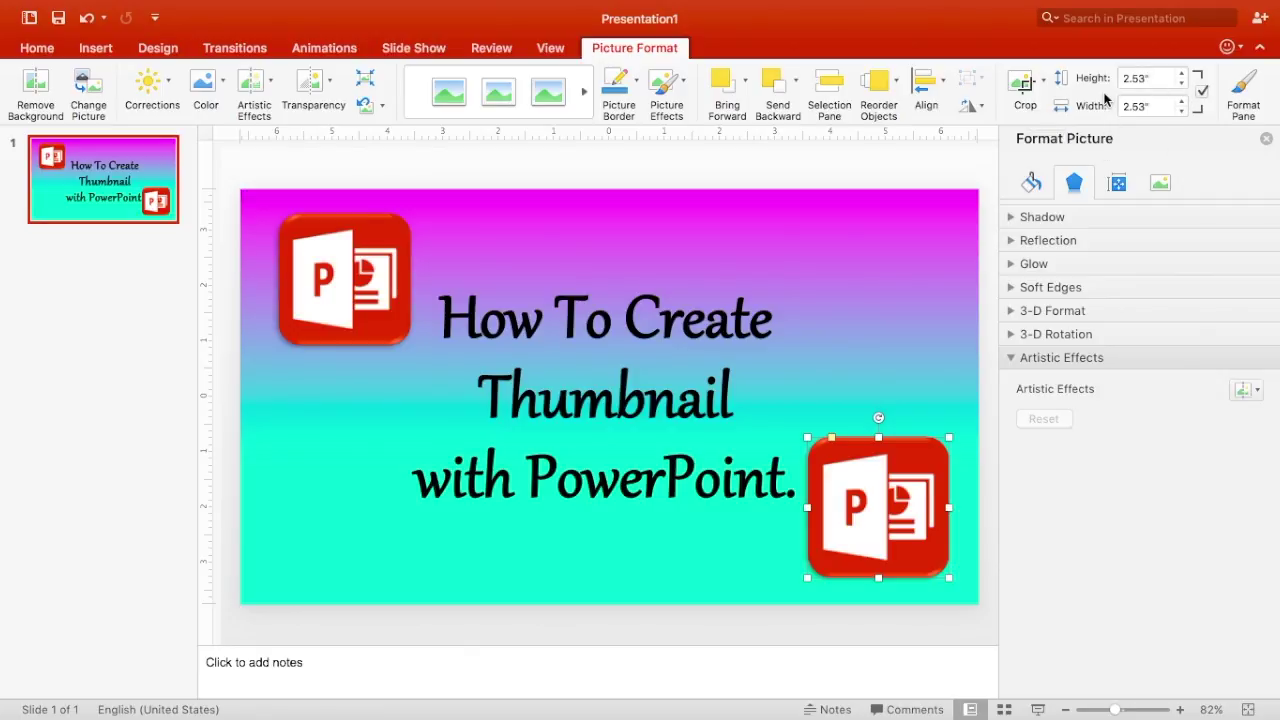
click(205, 85)
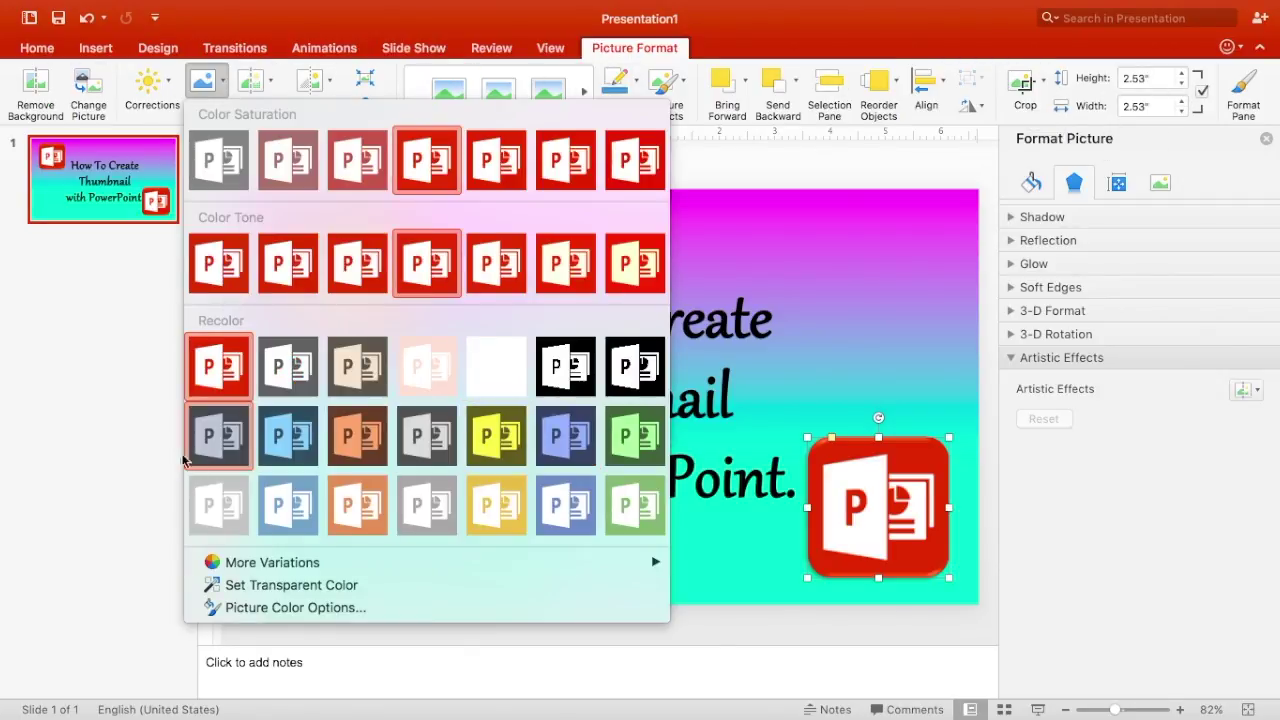
click(131, 423)
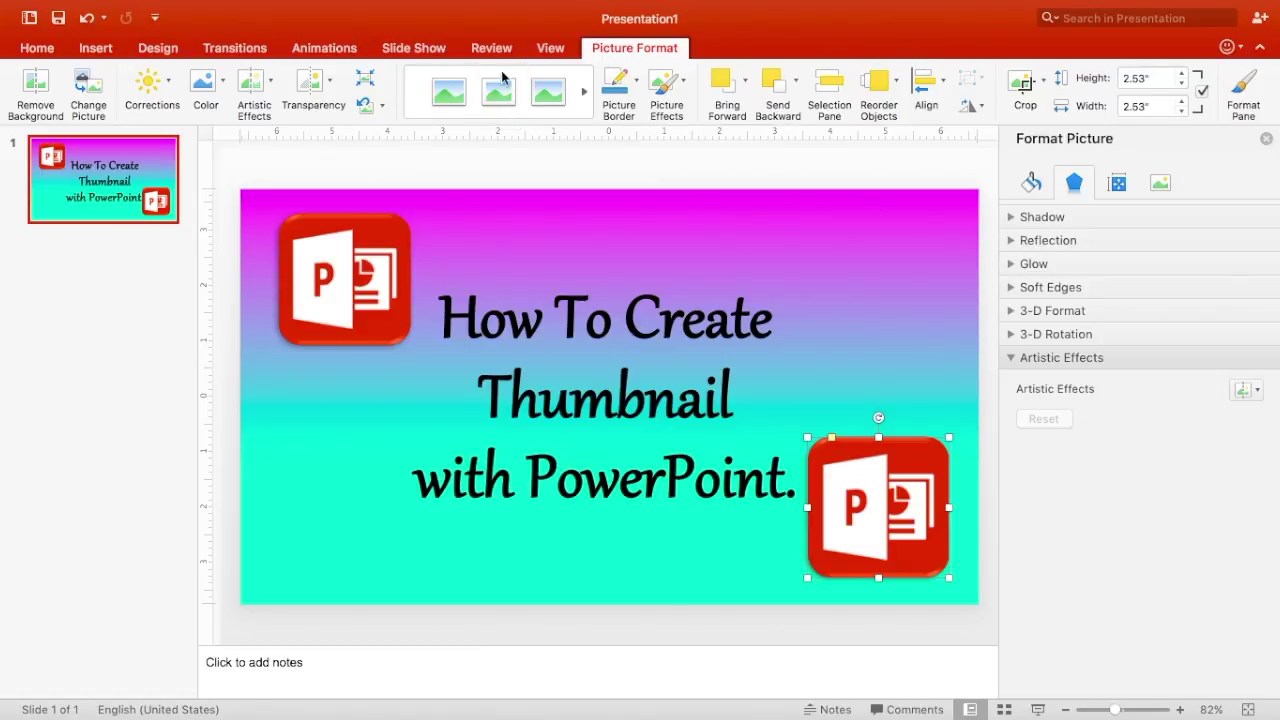
click(886, 360)
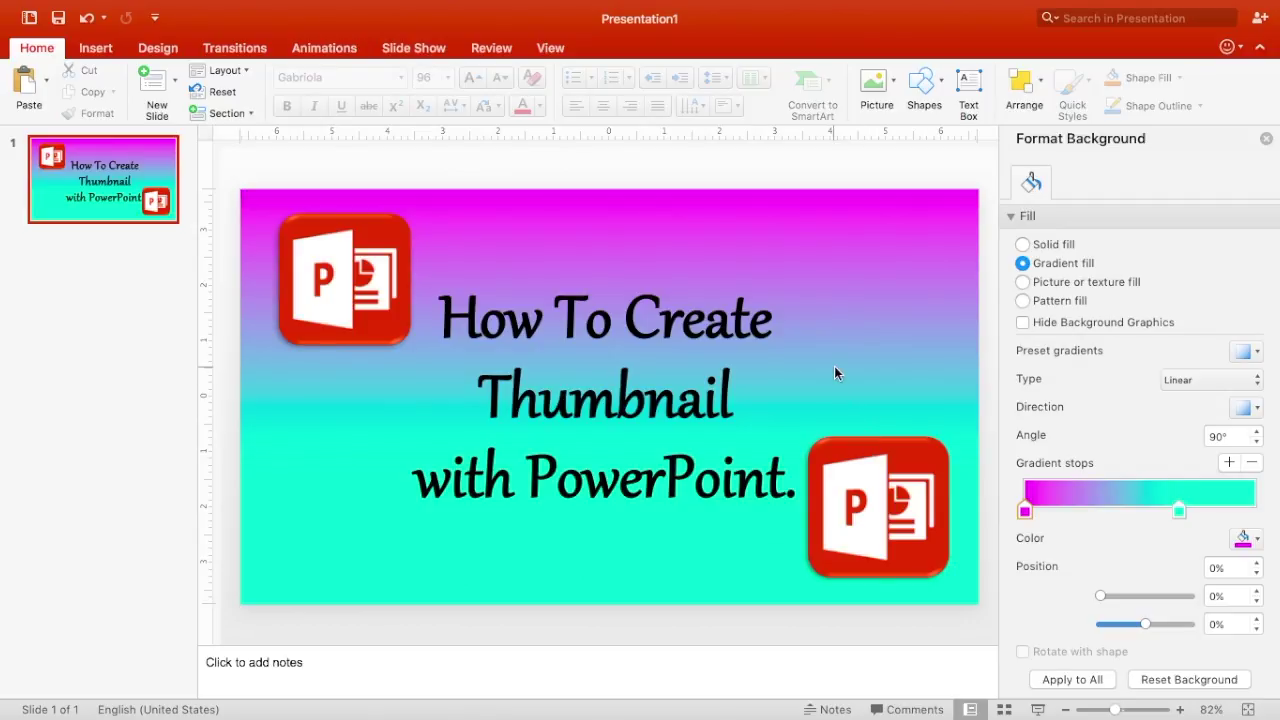
click(885, 470)
drag(905, 492, 914, 472)
drag(337, 251, 317, 240)
click(907, 380)
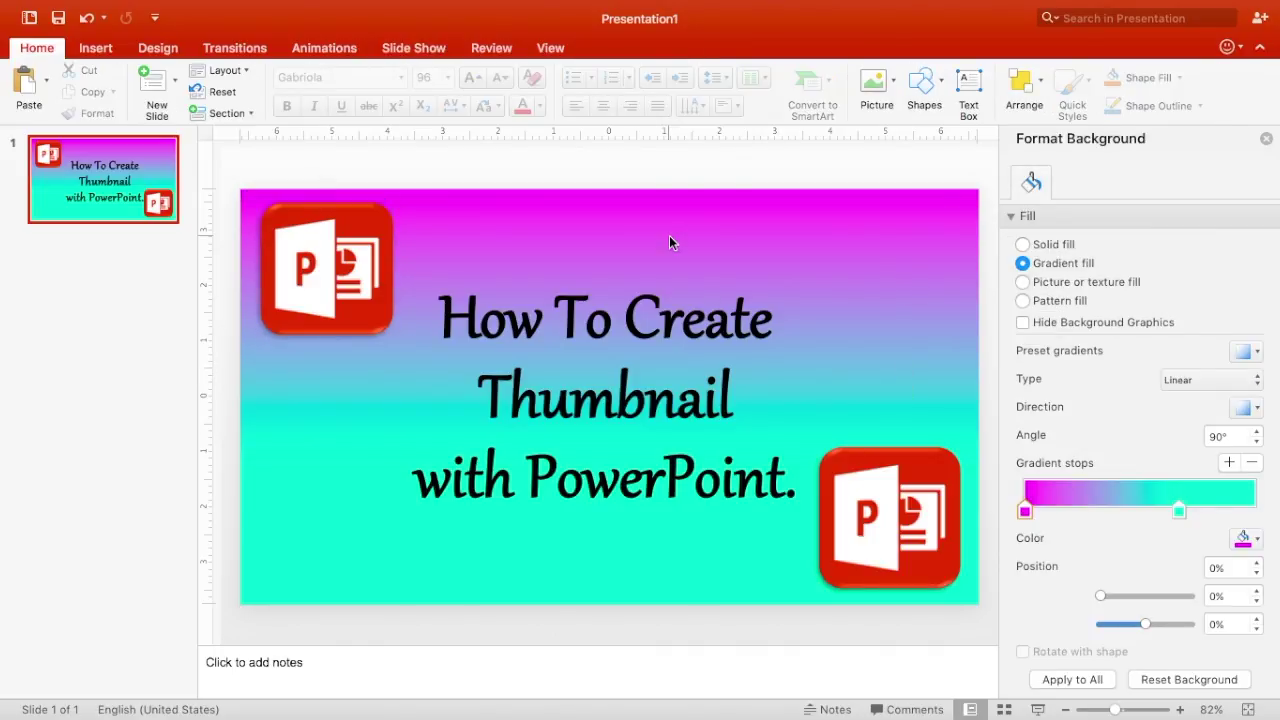
click(924, 88)
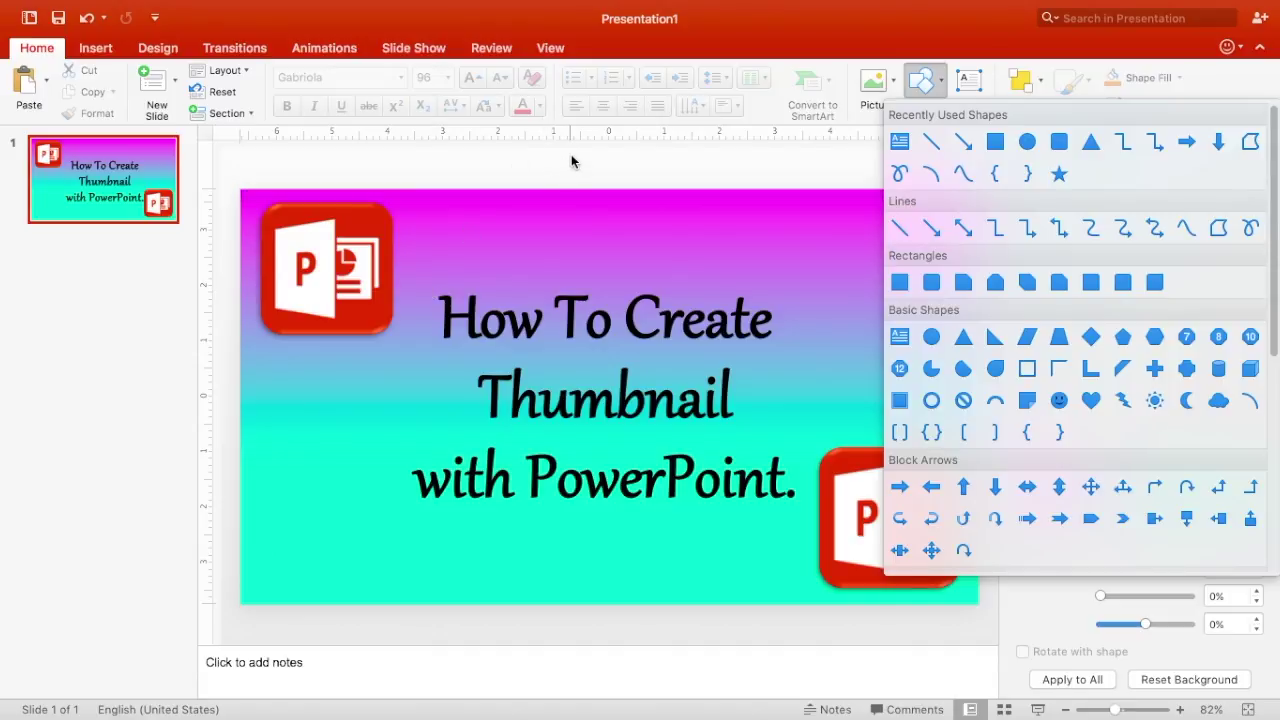
click(522, 162)
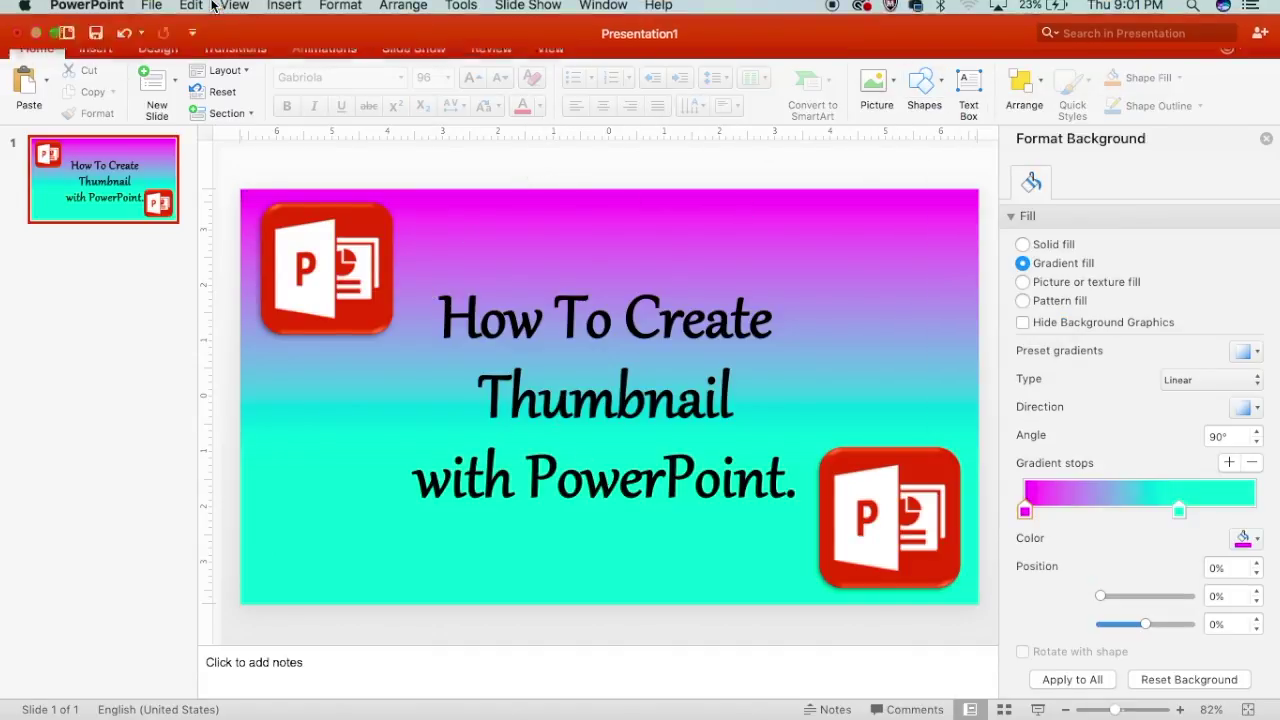
Use File > Export to save the current slide as JPEG 'How To Create Thumbnail with Powerpoint'.
click(148, 10)
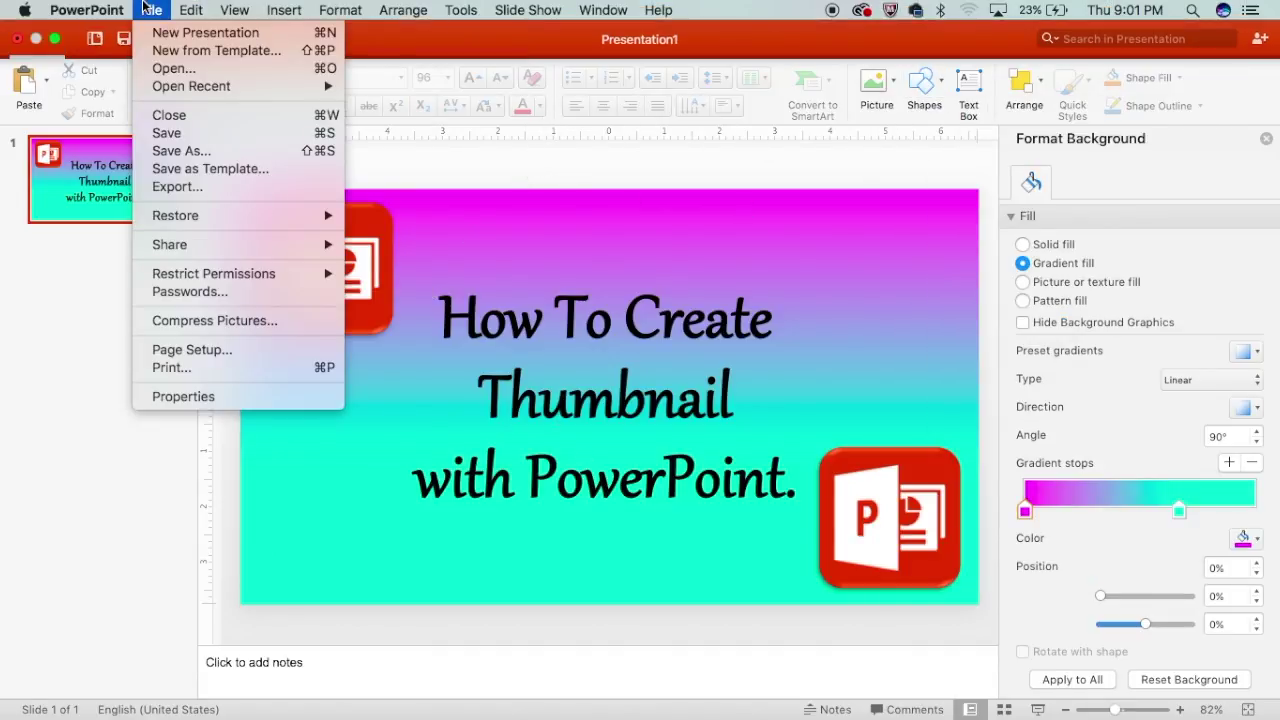
click(178, 187)
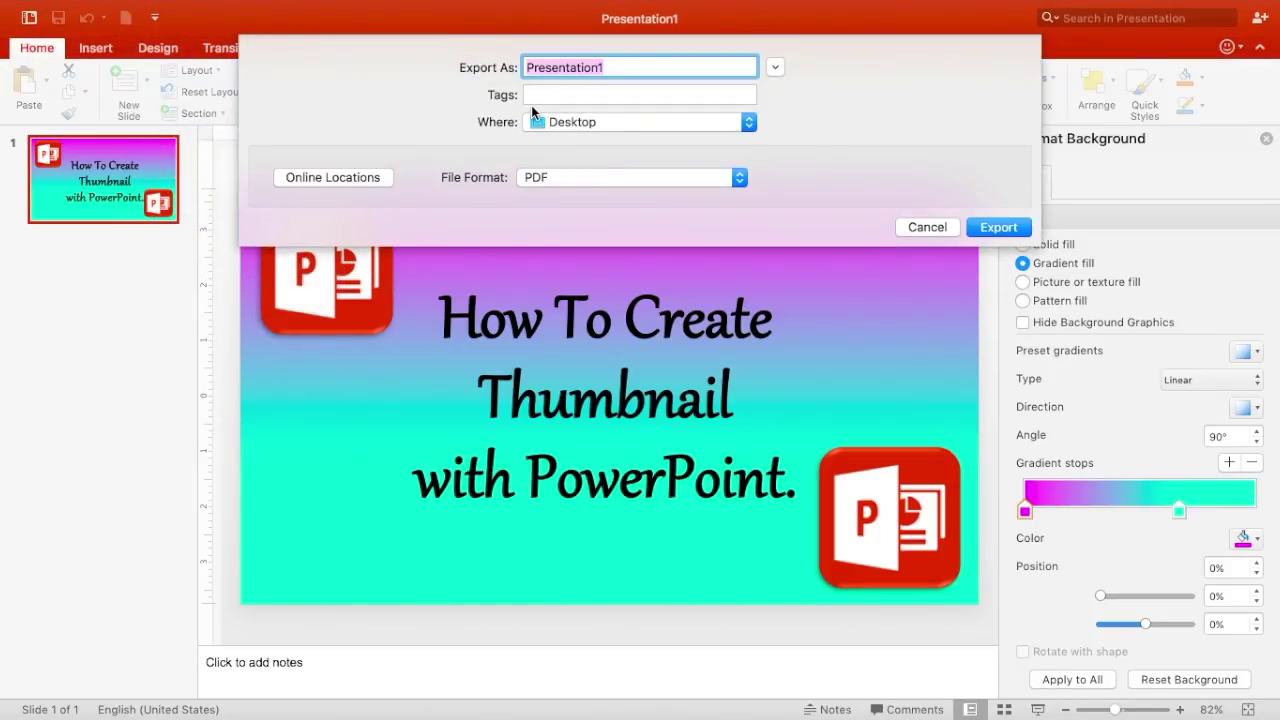
key(BackSpace)
text(How To Create Thumbnail with)
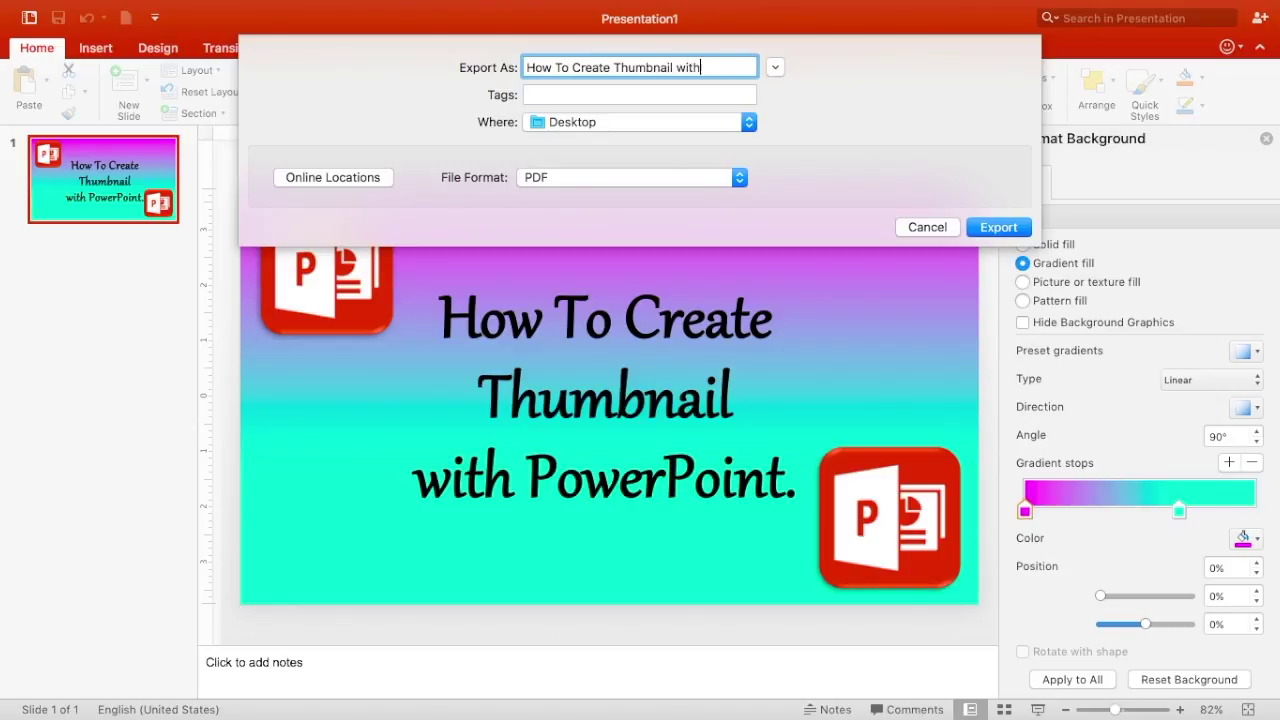
text(int)
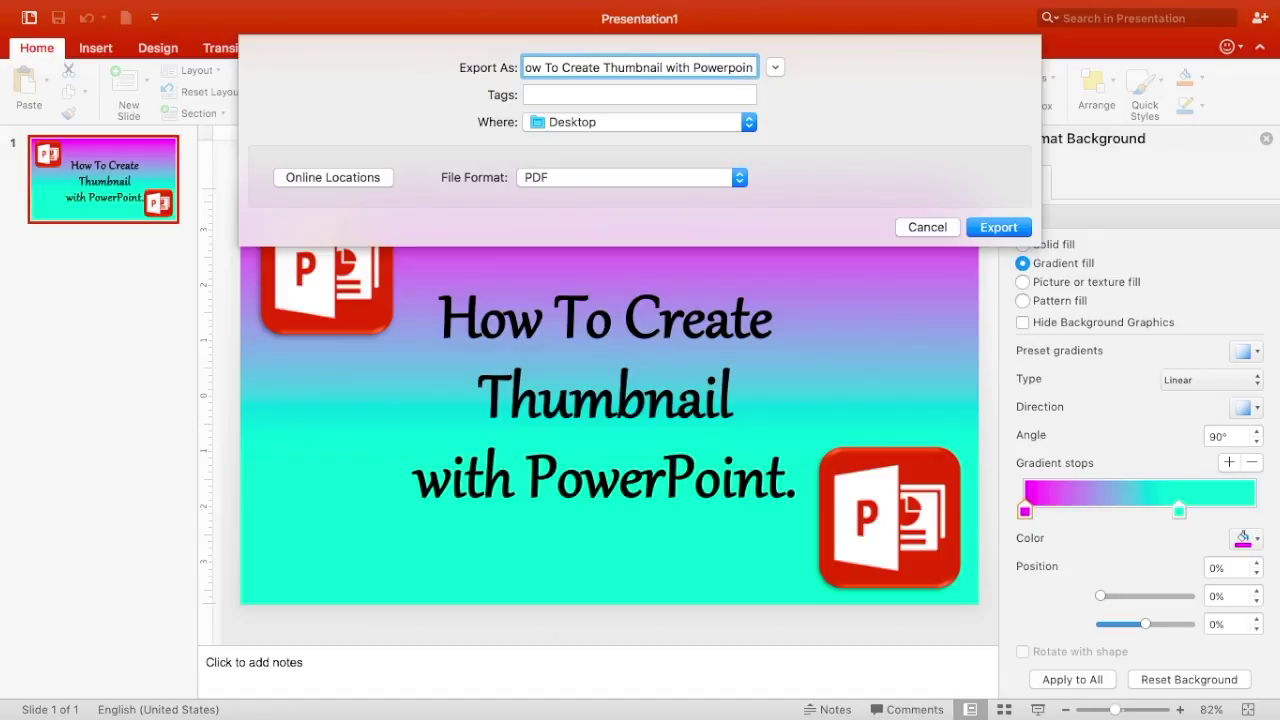
click(553, 177)
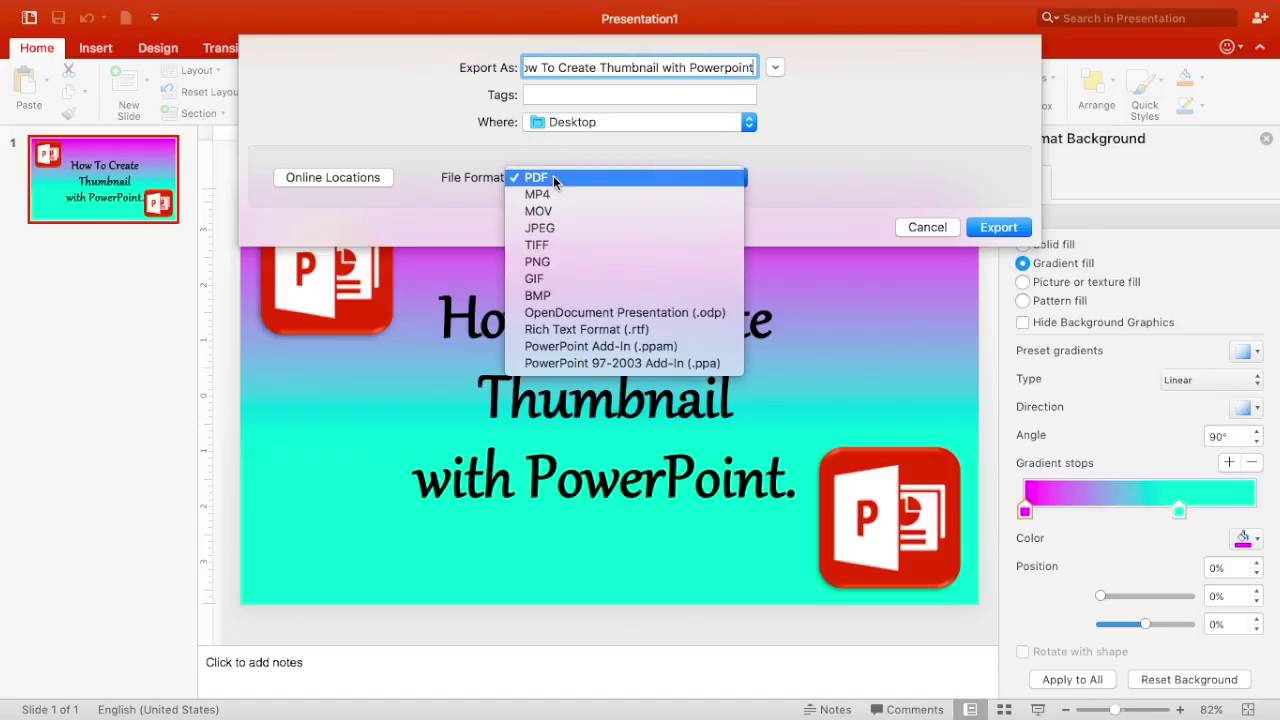
click(565, 233)
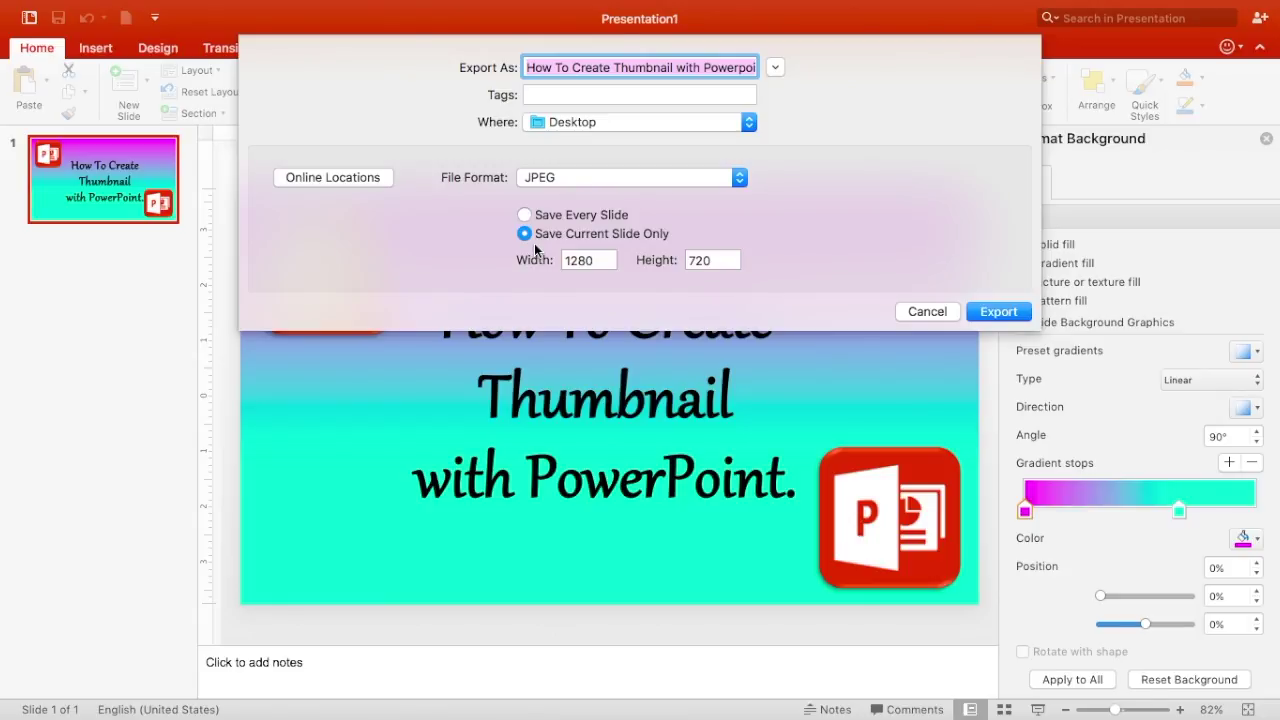
click(1013, 313)
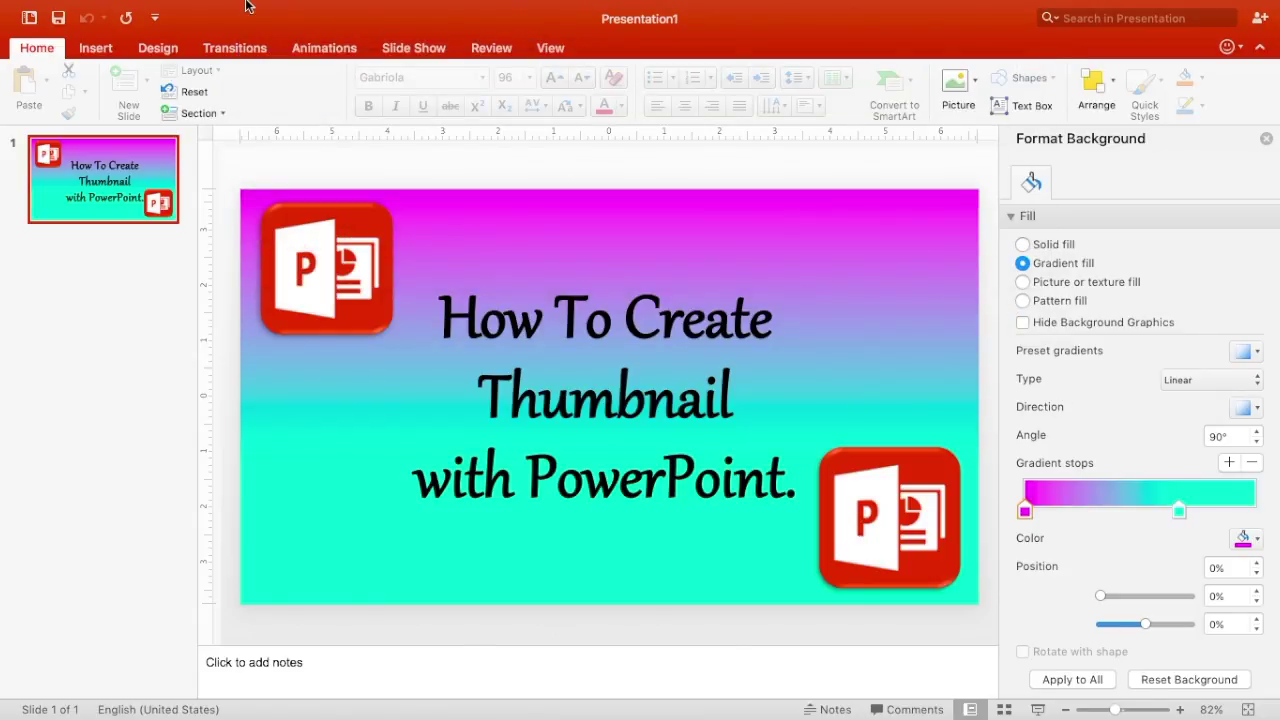
Save the presentation to the Desktop as 'Thumbnail' in PowerPoint Presentation (.pptx) format.
mouse_move(245, 8)
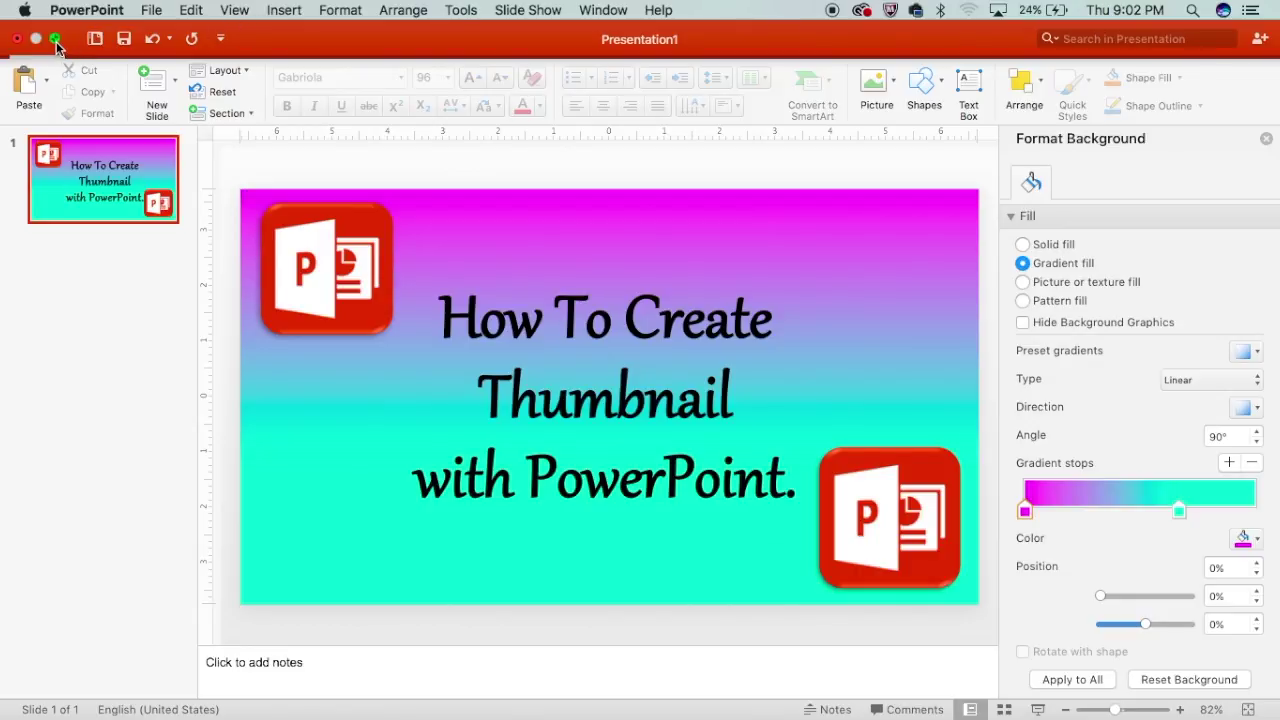
click(151, 10)
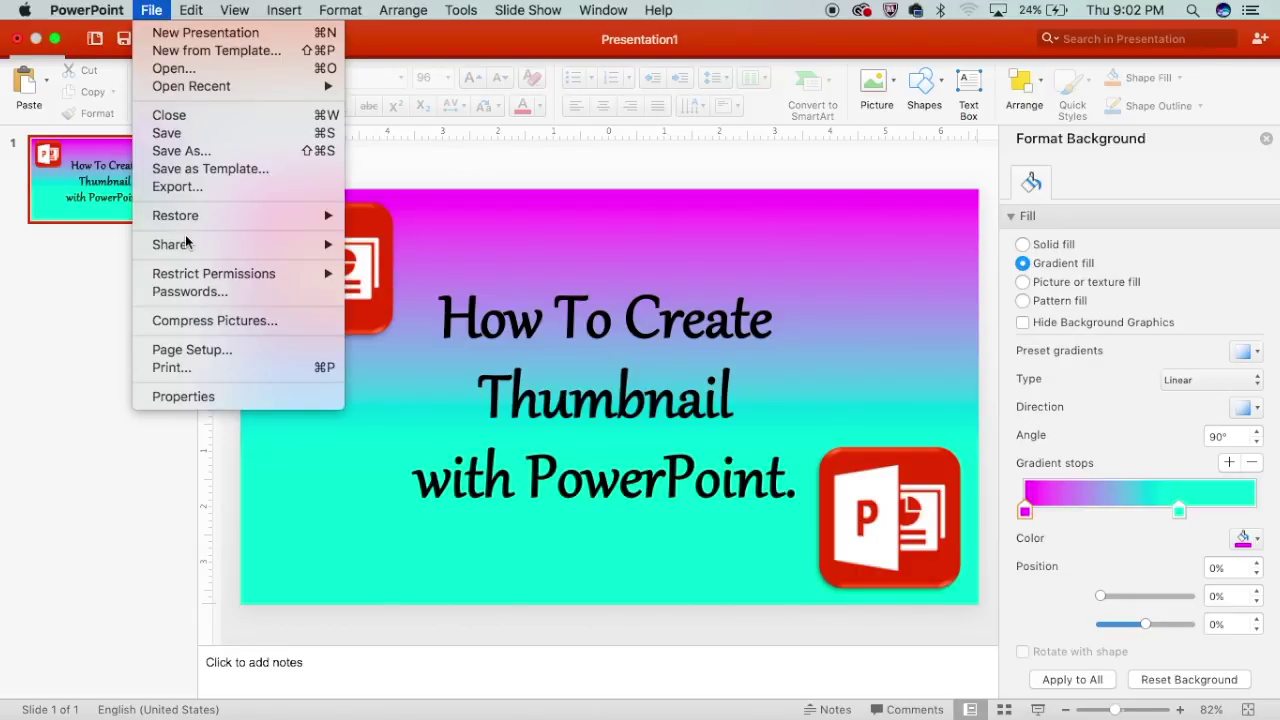
click(200, 151)
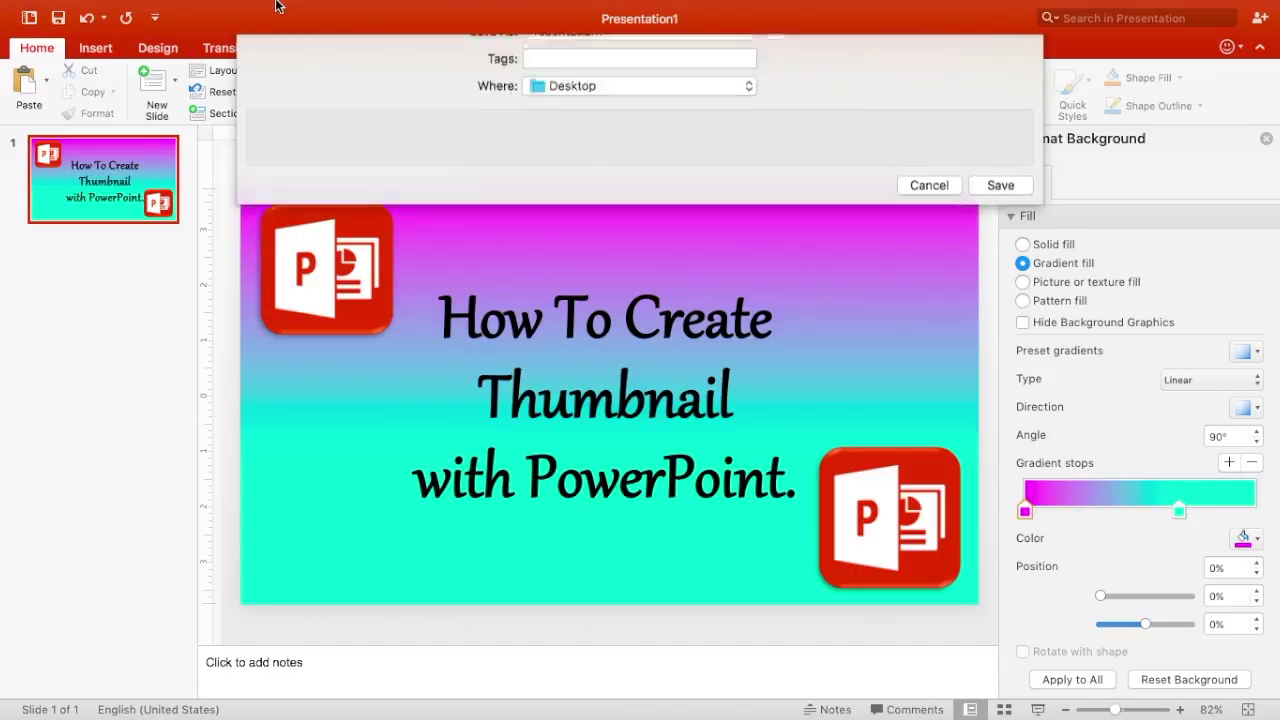
click(620, 66)
key(super+a)
key(BackSpace)
text(T)
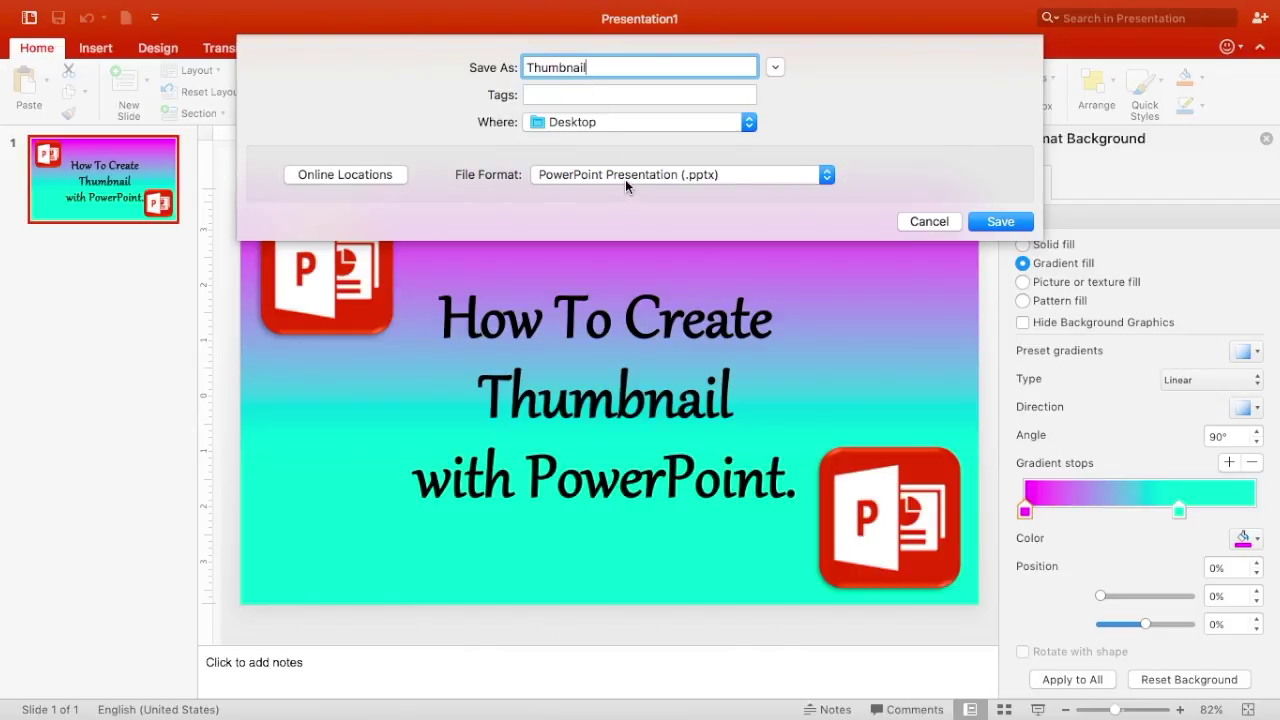
click(1014, 226)
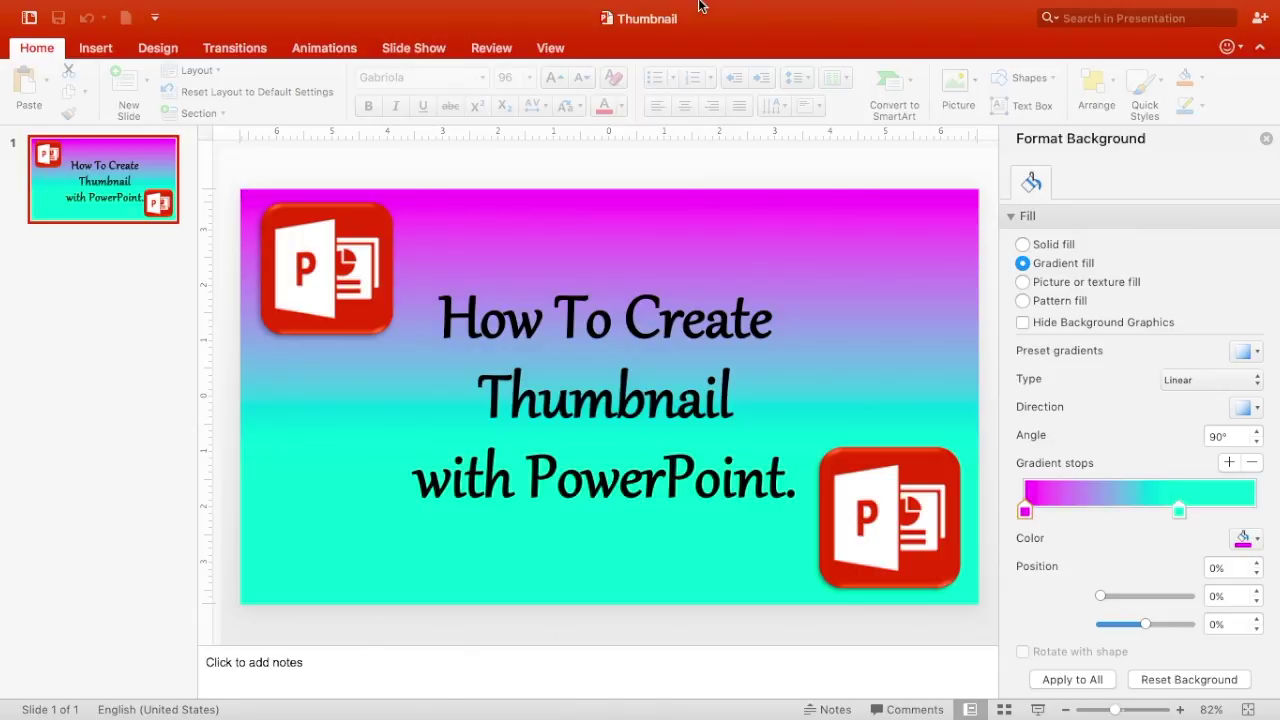
Close the Thumbnail presentation window with the red close button.
mouse_move(55, 44)
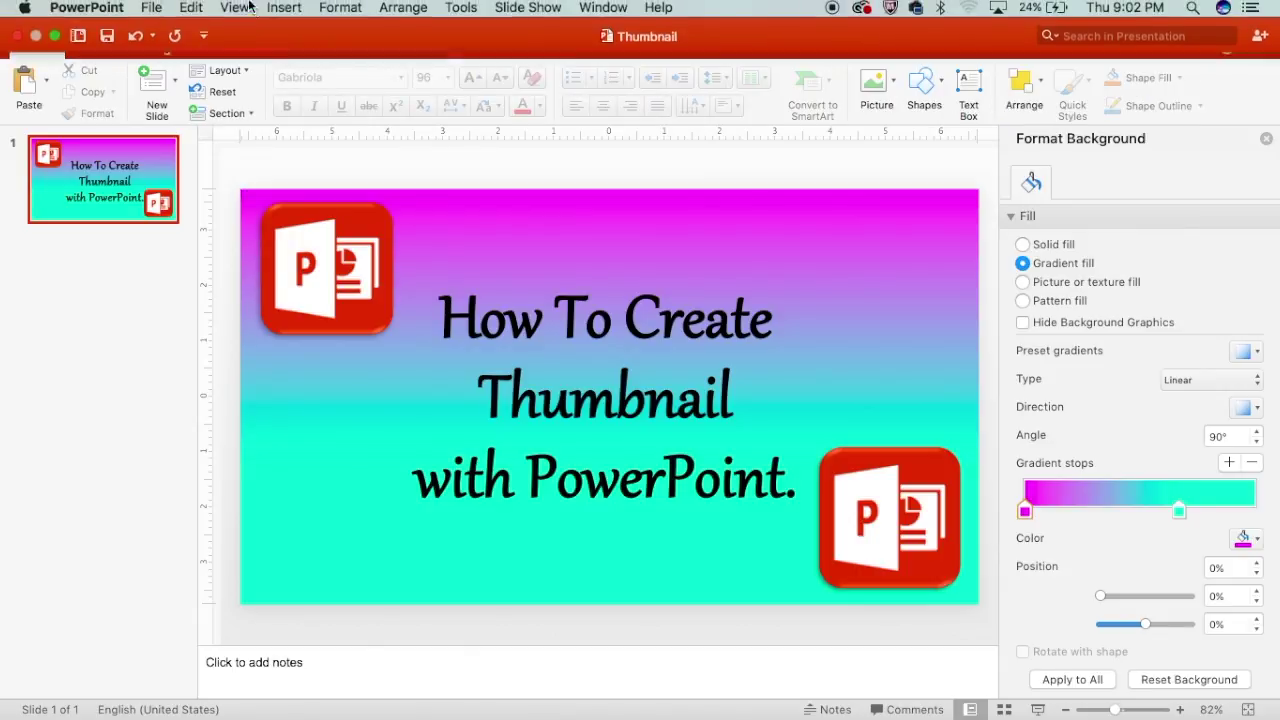
click(17, 39)
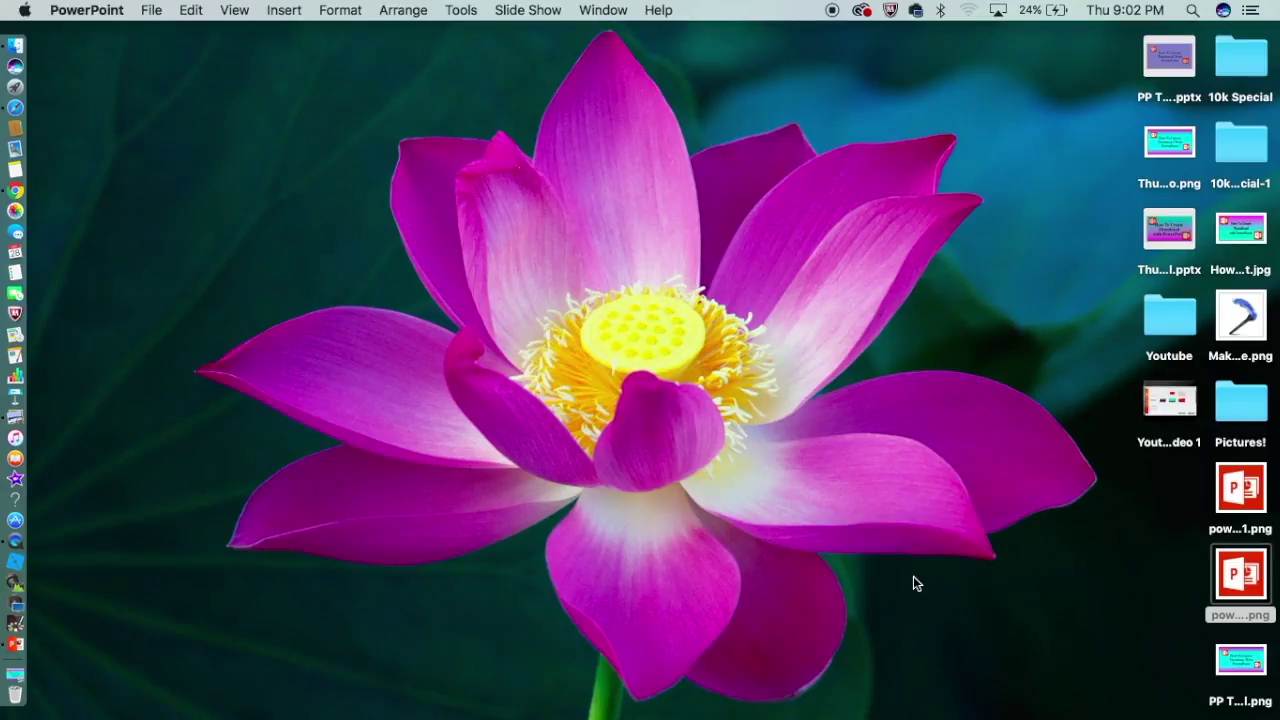